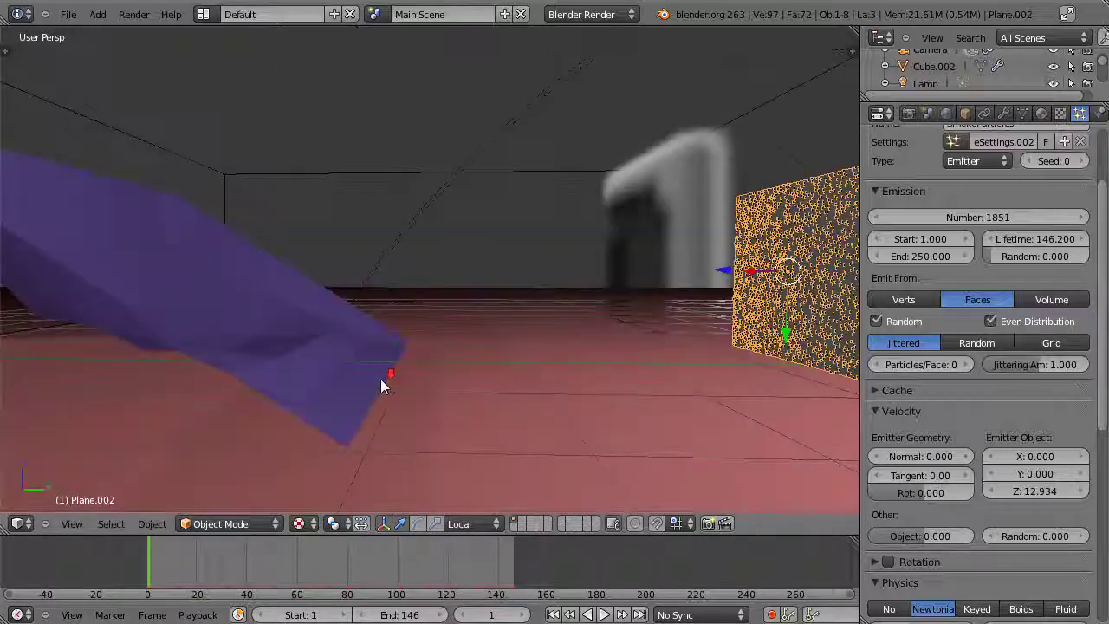
- Play back the existing smoke simulation and examine how the particles and smoke travel from the emitter plane to the purple object
scroll(381, 379, down, 2)
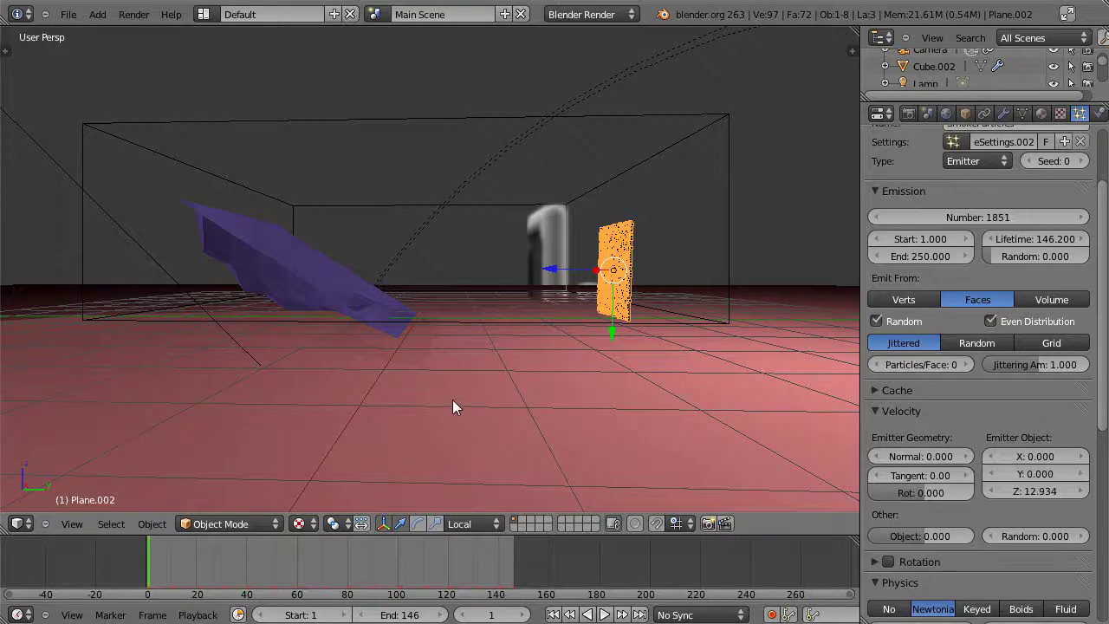
scroll(457, 400, down, 5)
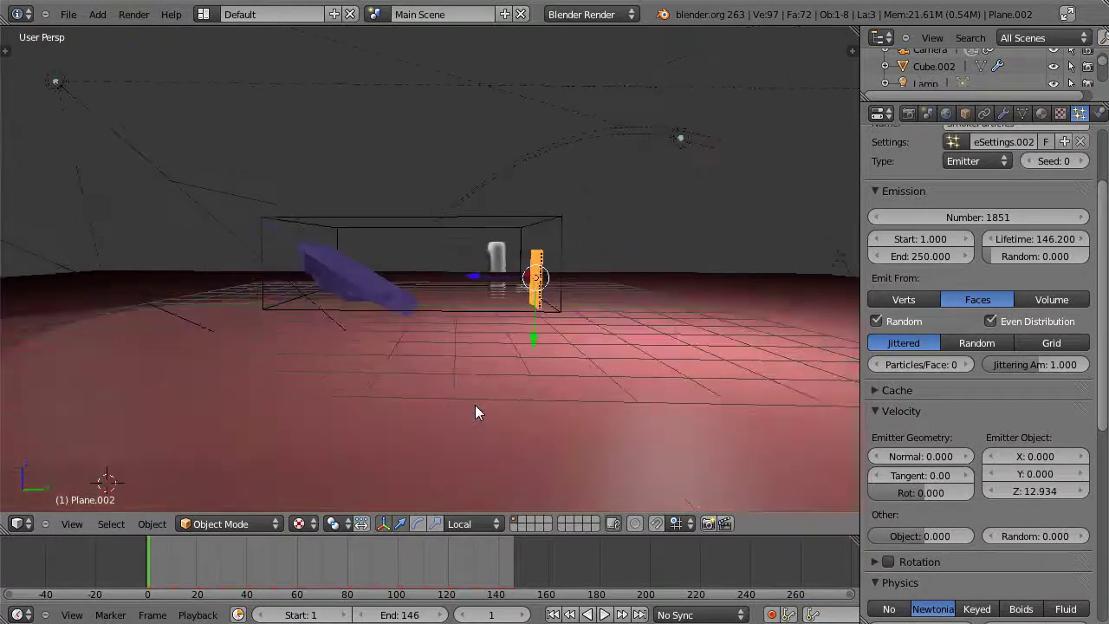
middle_drag(475, 404, 456, 404)
scroll(456, 404, up, 3)
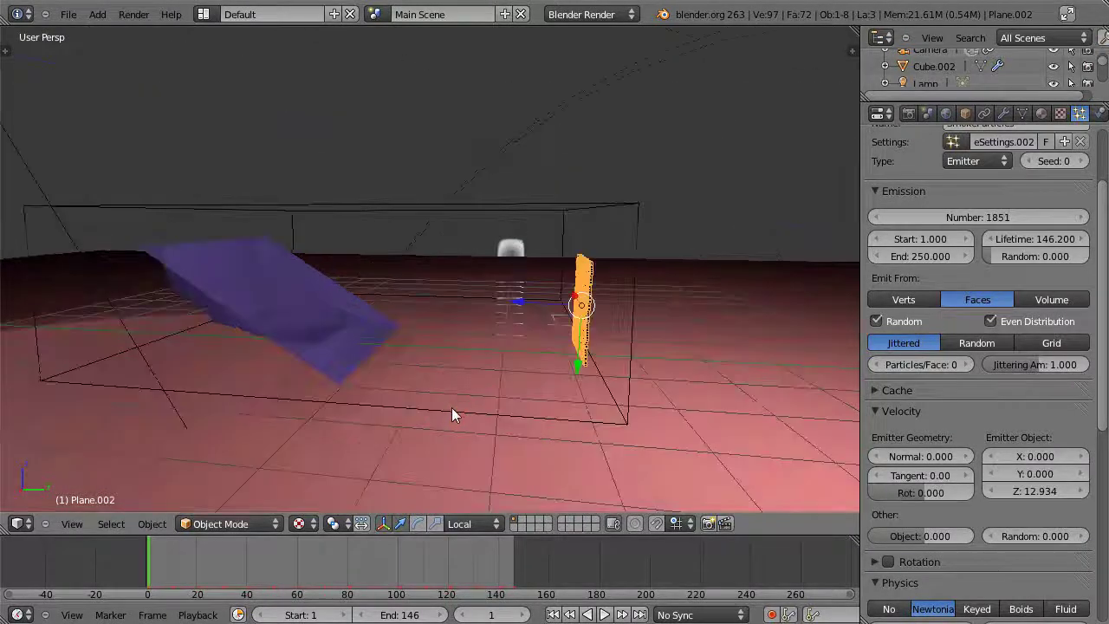
scroll(377, 417, down, 2)
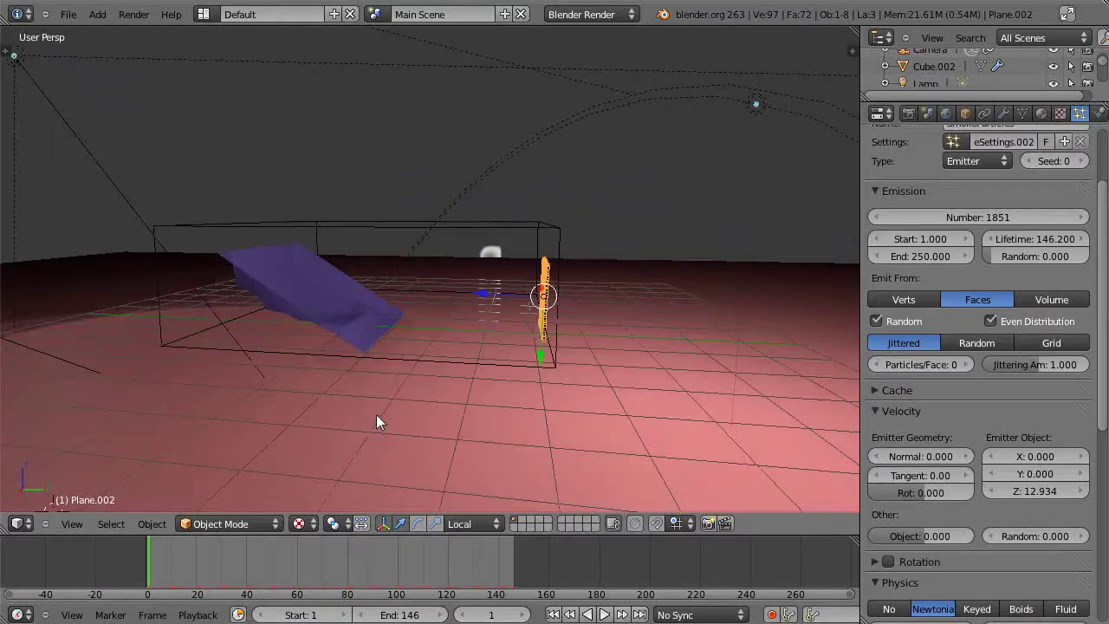
scroll(376, 416, up, 2)
scroll(376, 416, down, 2)
middle_drag(377, 415, 394, 417)
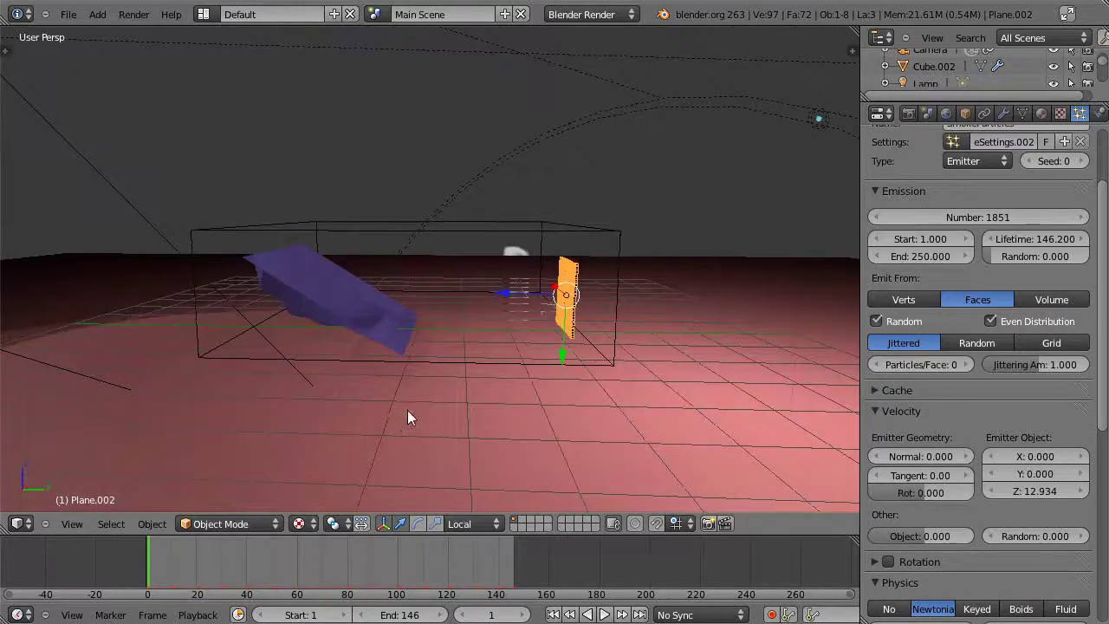
key(alt+a)
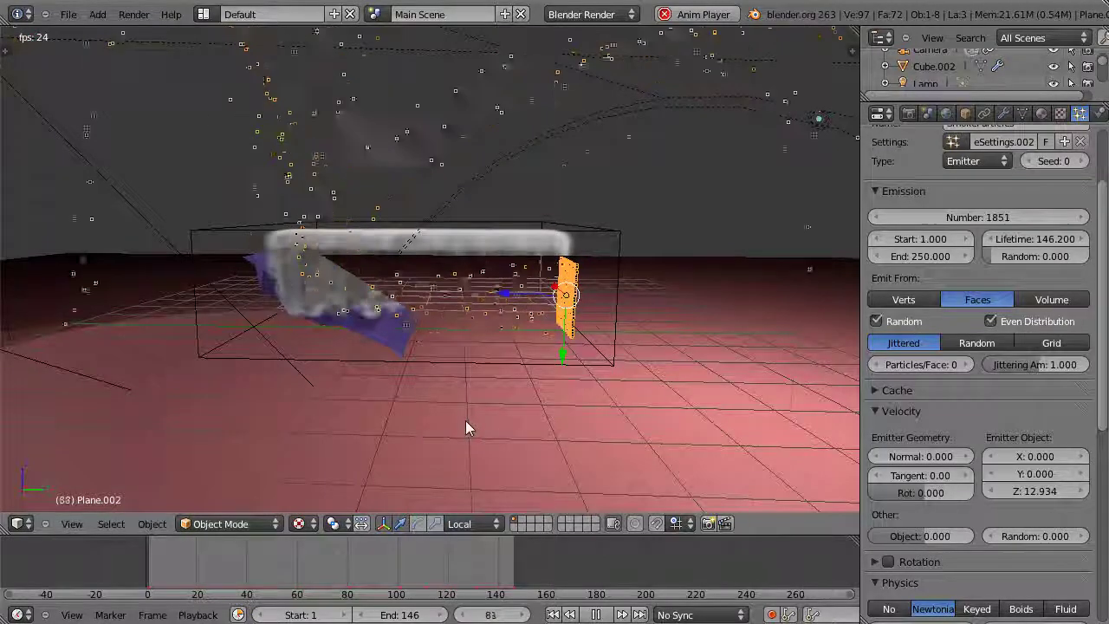
middle_drag(458, 425, 322, 372)
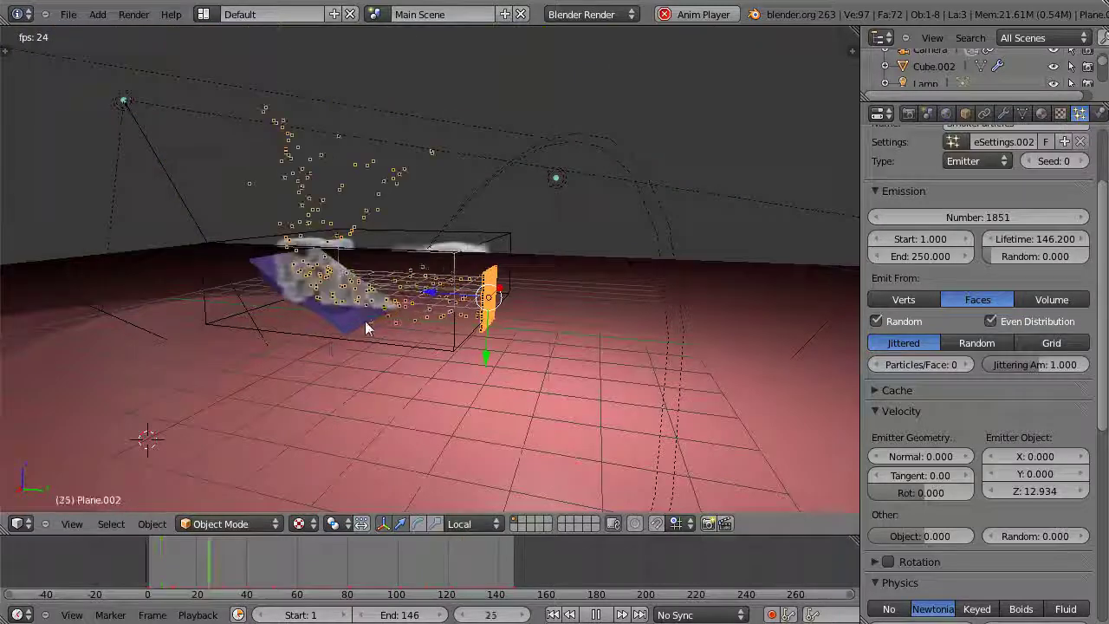
key(Escape)
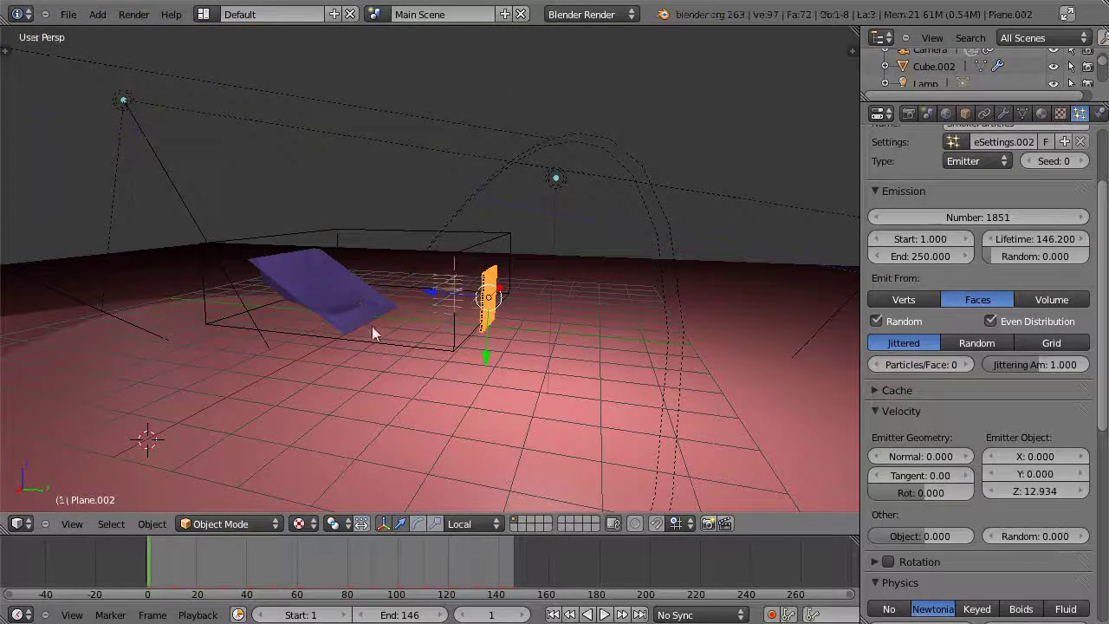
- Add a cube mesh on the empty floor area beyond the existing smoke setup
middle_drag(288, 375, 322, 372)
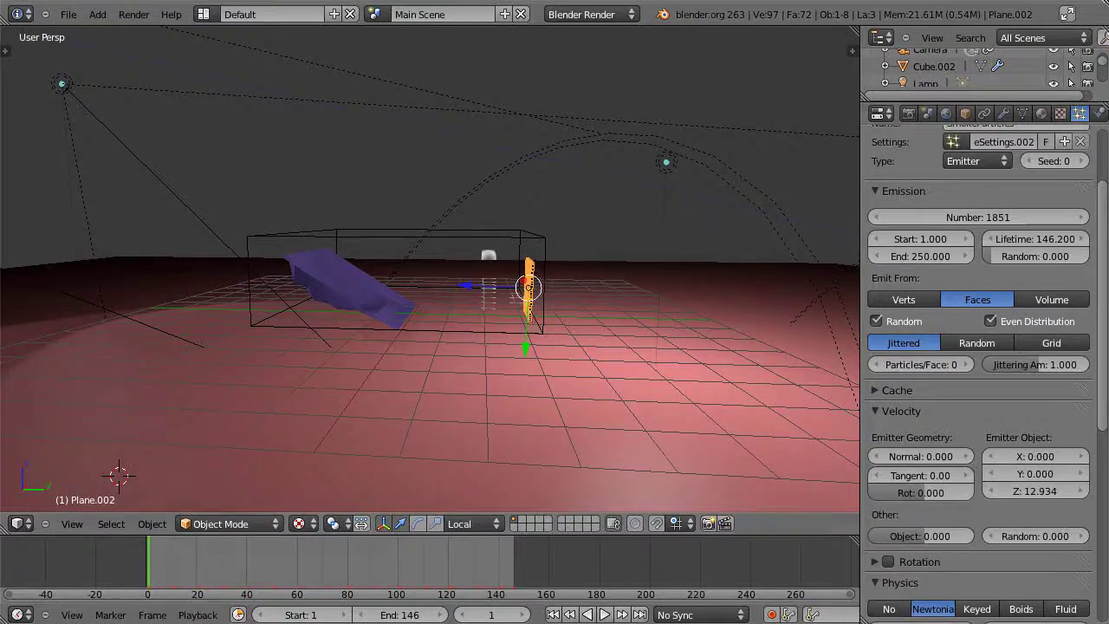
scroll(882, 243, up, 5)
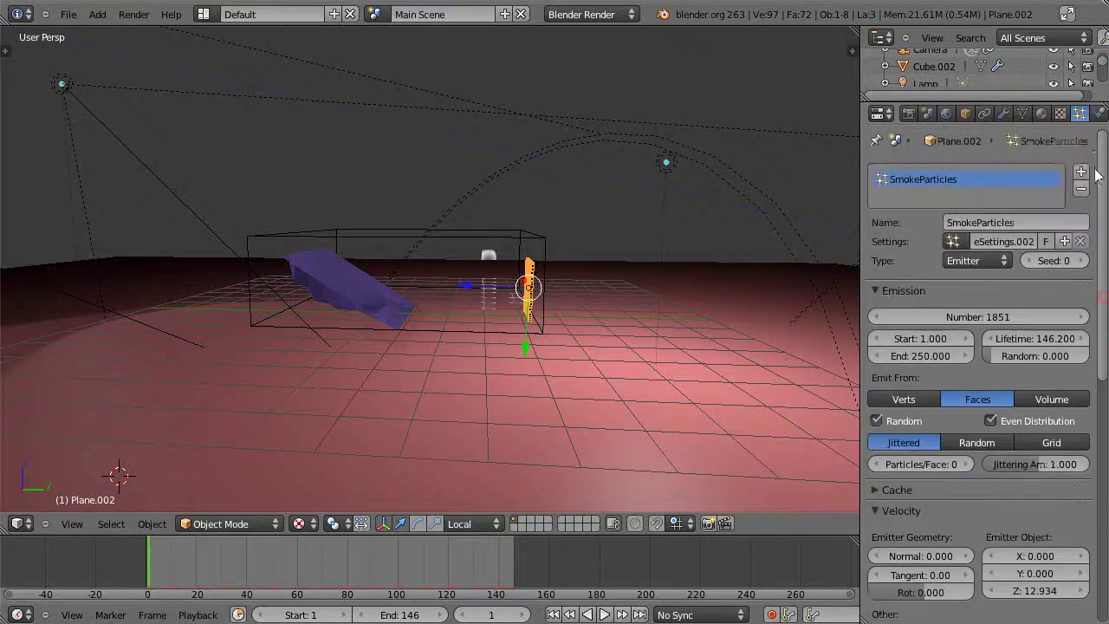
middle_drag(488, 346, 498, 362)
scroll(497, 355, up, 3)
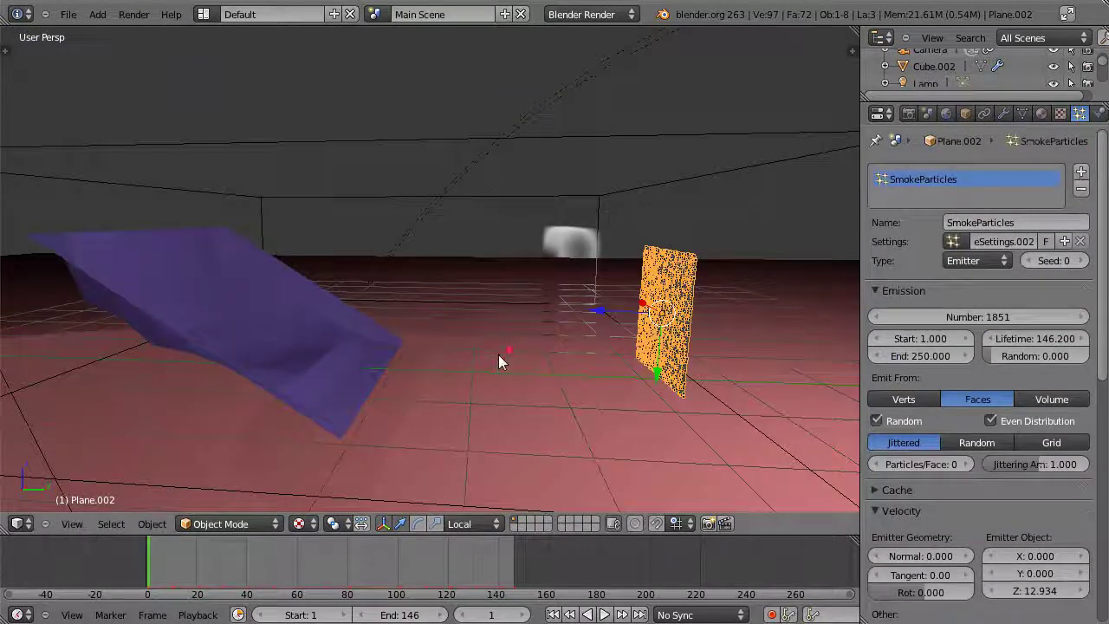
scroll(498, 355, down, 6)
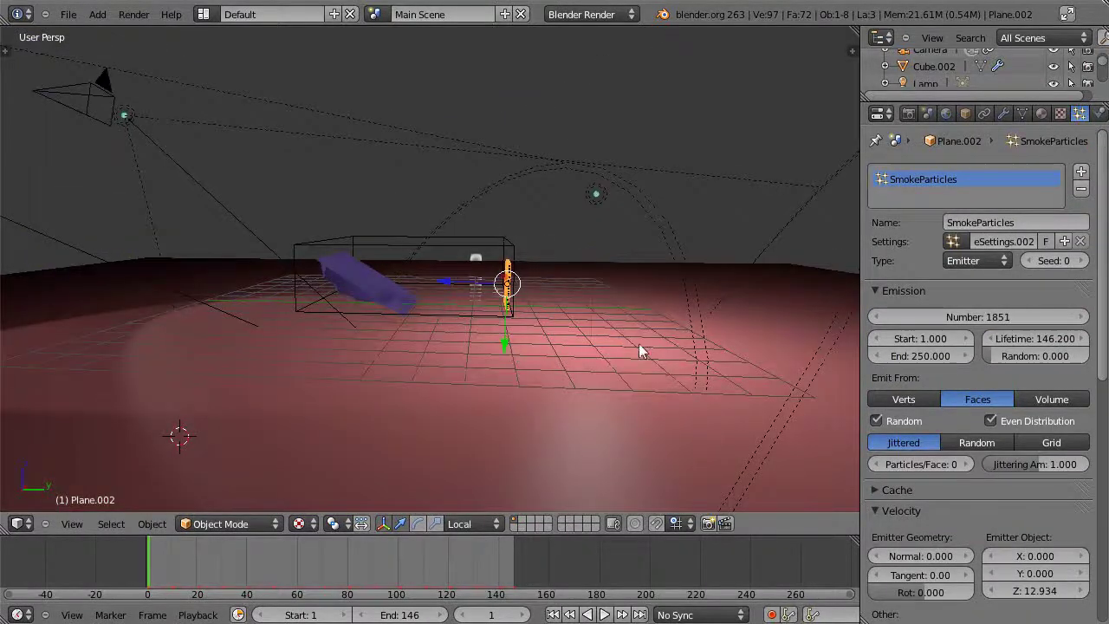
middle_drag(638, 344, 441, 344)
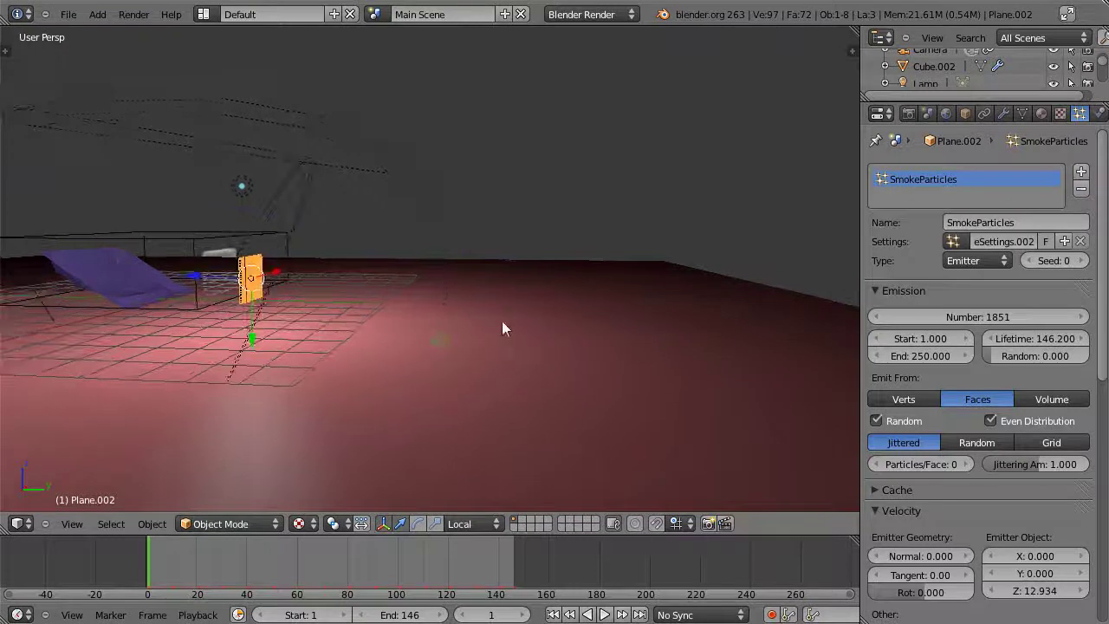
right_click(466, 286)
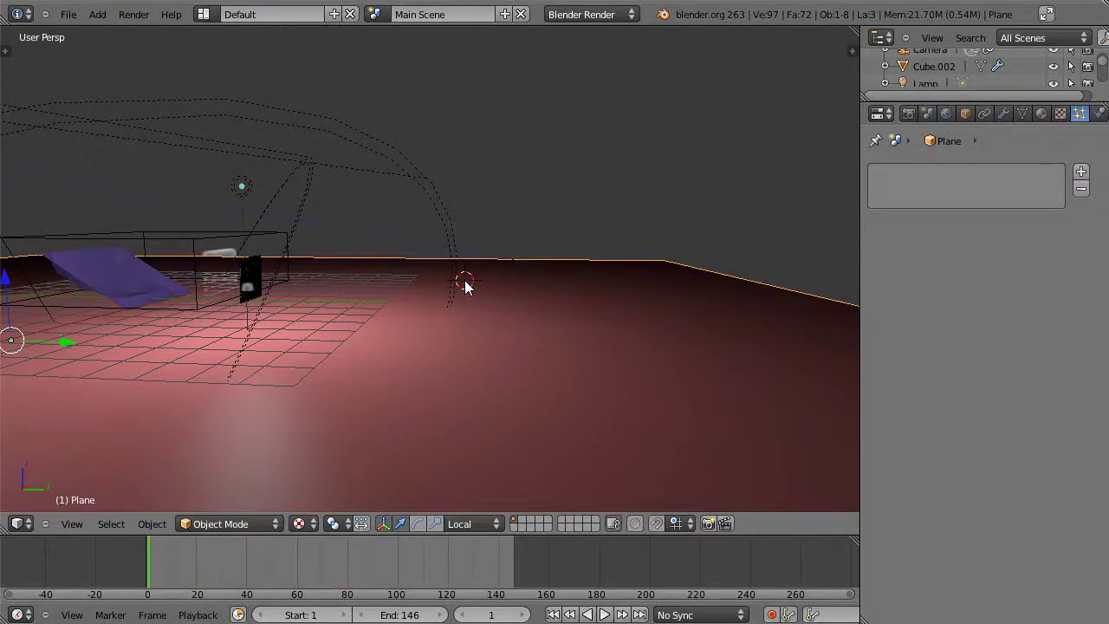
key(shift+a)
mouse_move(465, 286)
click(516, 301)
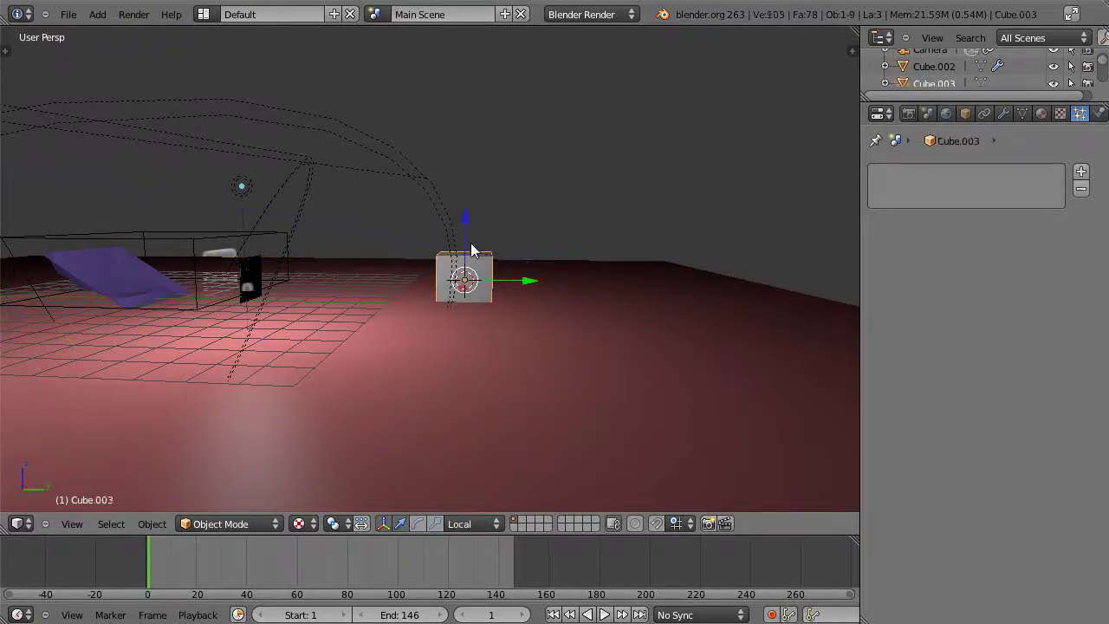
- Enlarge the new cube and reposition it along Z and Y so it stands on the floor beside the existing setup
key(s)
click(534, 255)
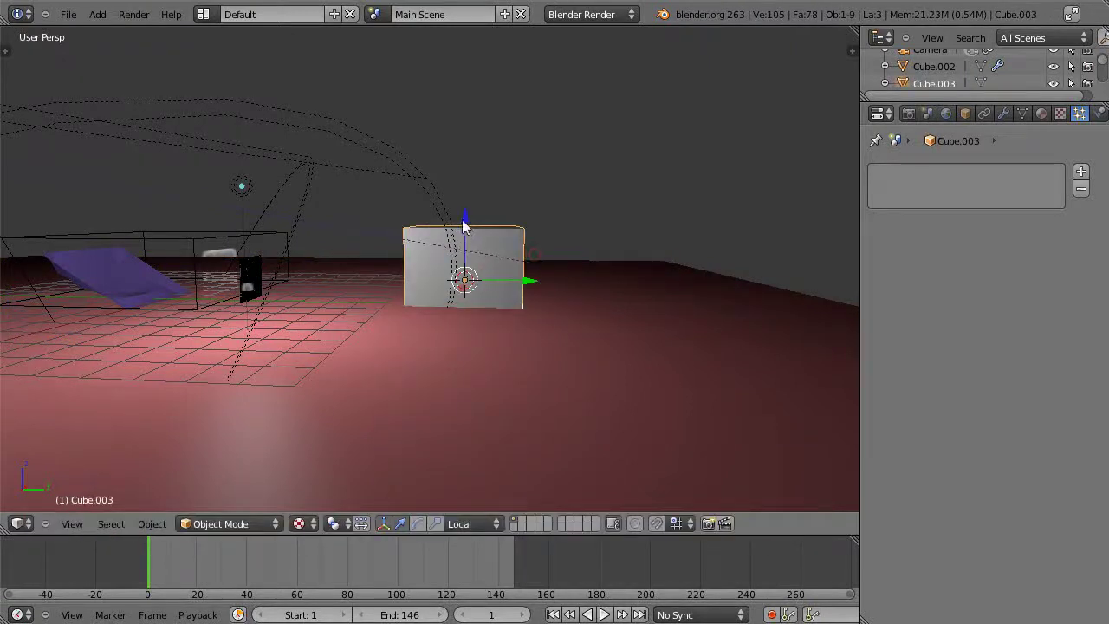
drag(464, 227, 500, 190)
drag(537, 245, 618, 260)
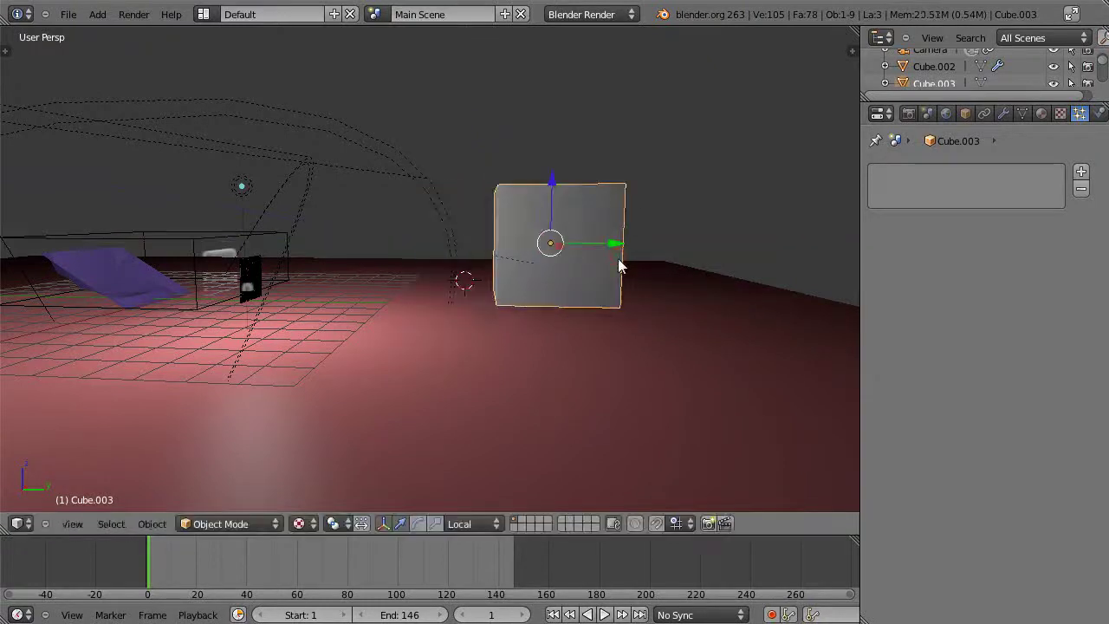
key(s)
click(639, 280)
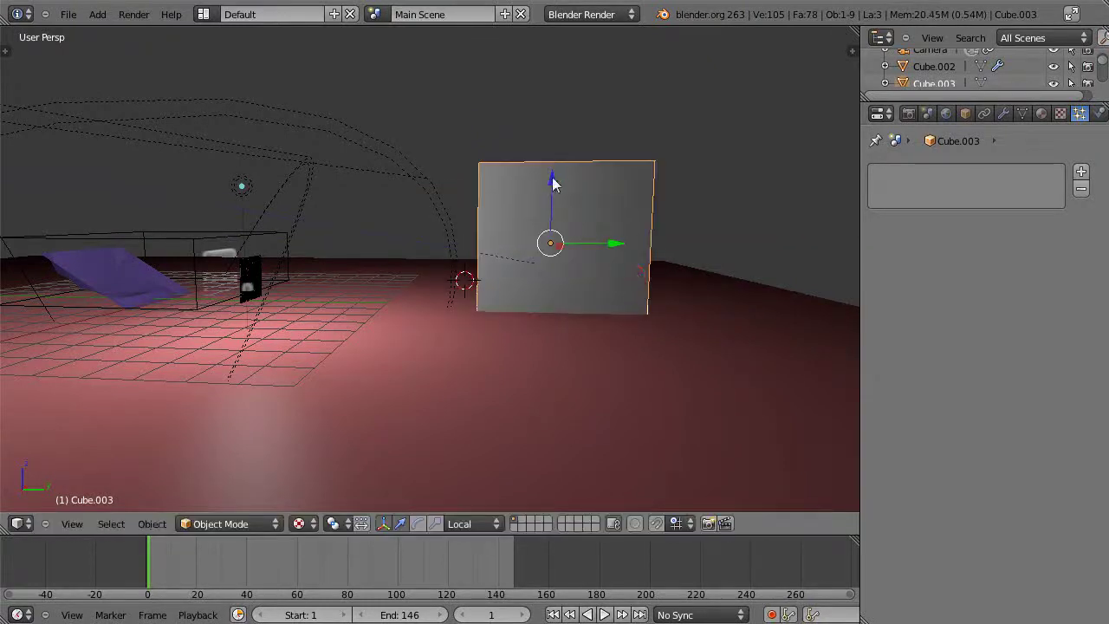
drag(555, 184, 555, 167)
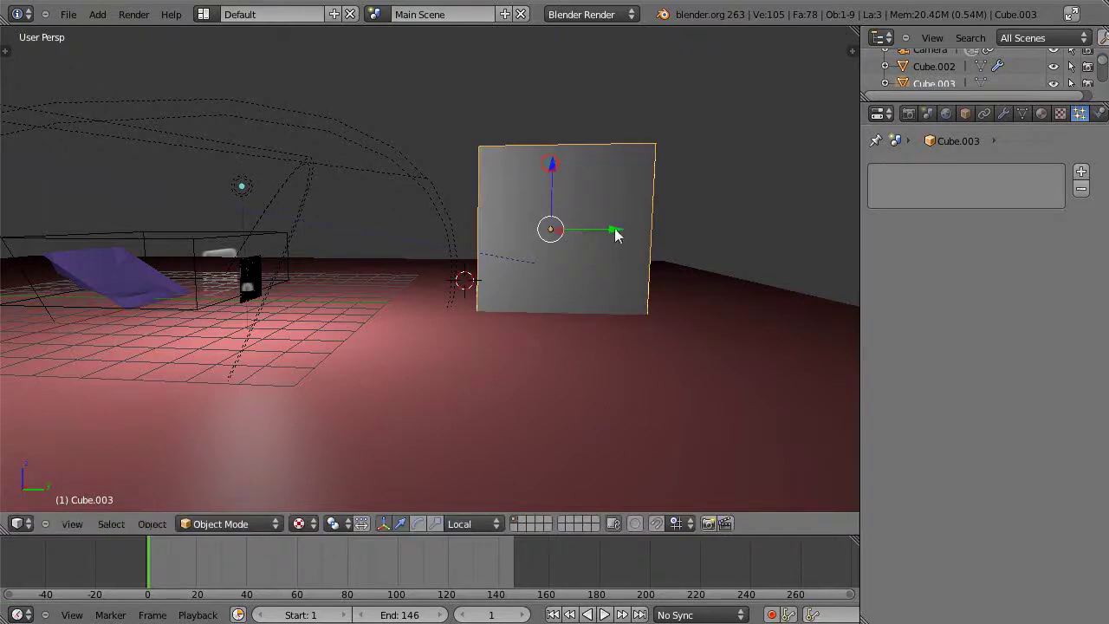
drag(615, 234, 576, 299)
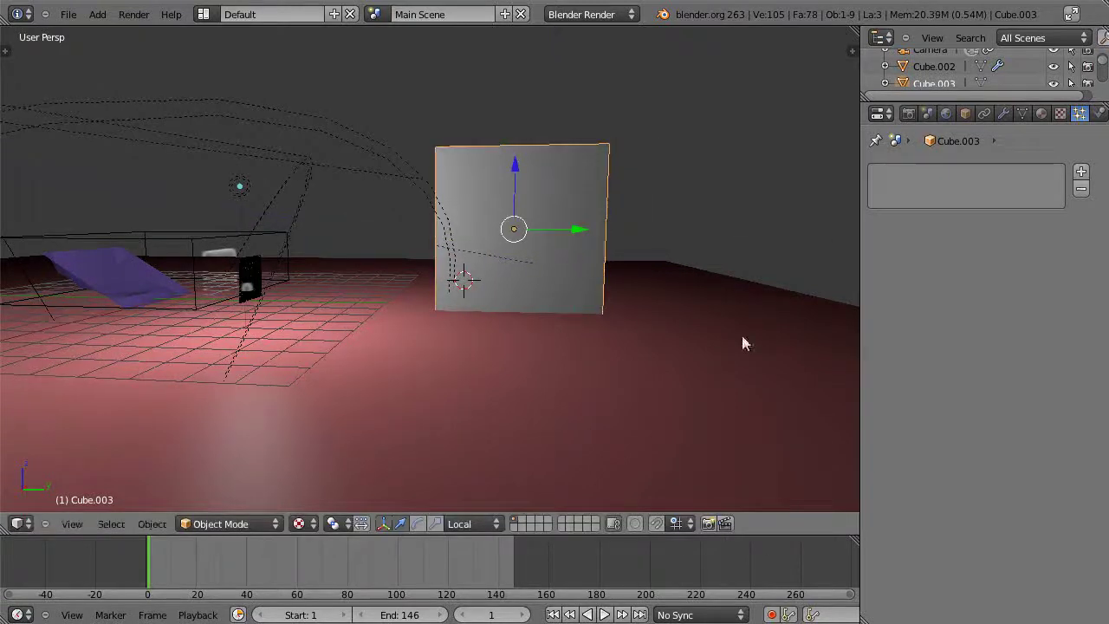
- Enable smoke physics on the new cube and set its smoke type to Domain
click(1099, 114)
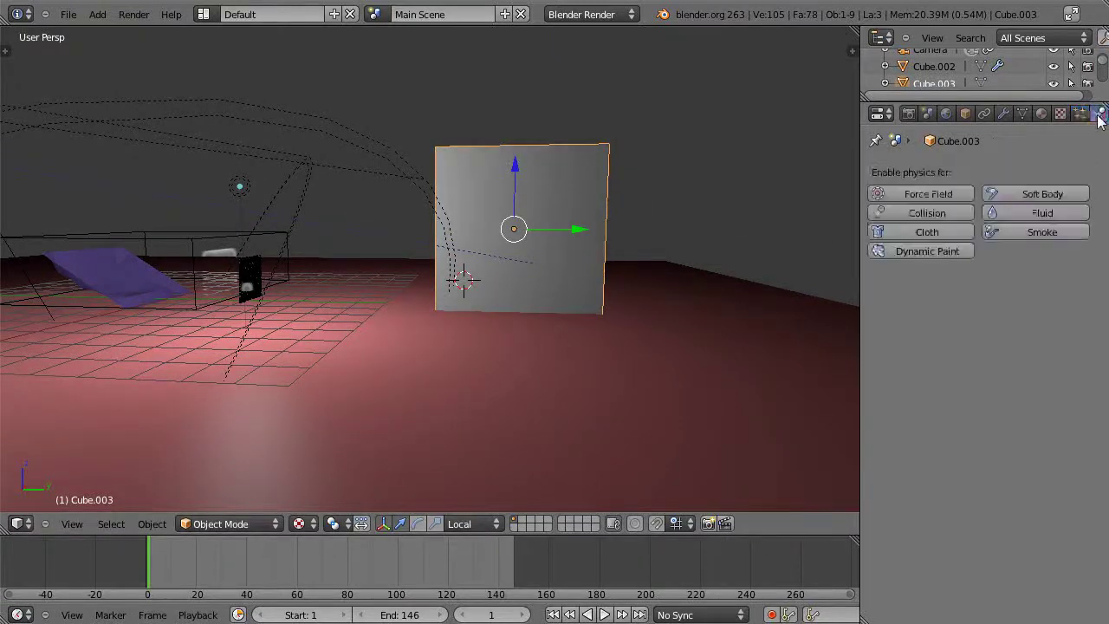
click(1046, 233)
click(947, 303)
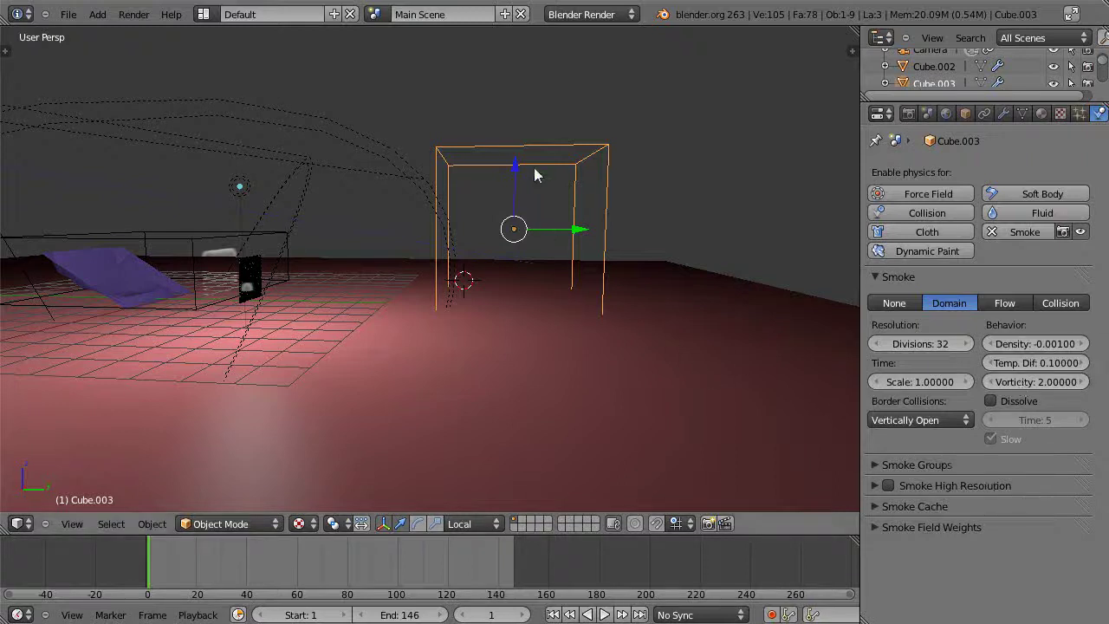
- Raise the smoke domain slightly and stretch it along the global Y axis to about 1.7 times its length
mouse_move(516, 171)
mouse_down()
mouse_move(519, 148)
mouse_move(524, 169)
mouse_up()
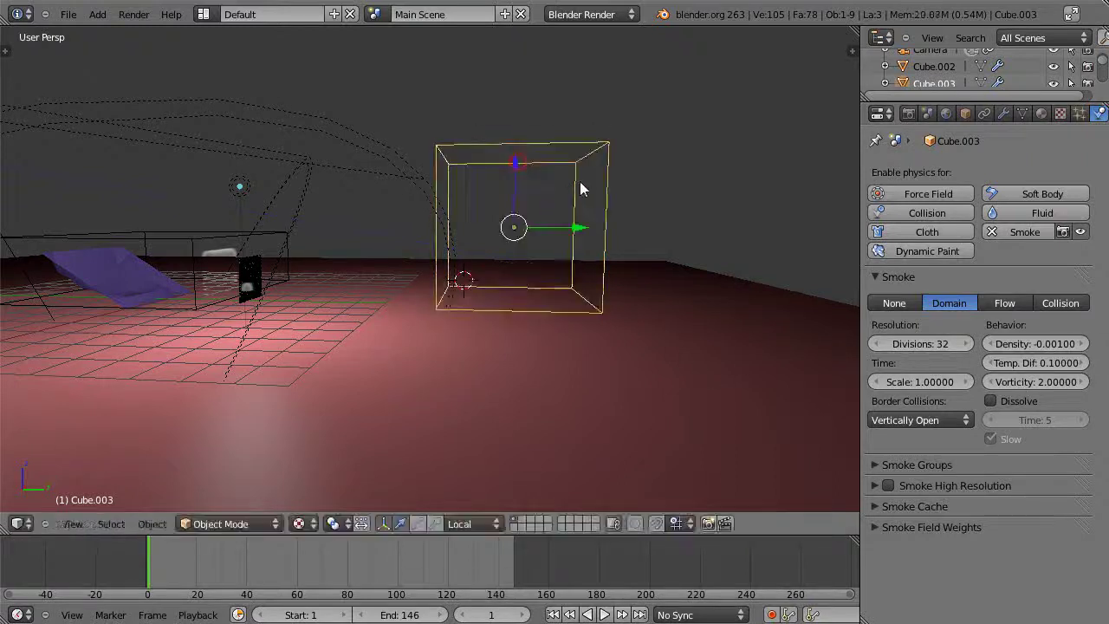
mouse_move(606, 350)
middle_down()
mouse_move(463, 373)
mouse_move(619, 384)
mouse_move(605, 340)
middle_up()
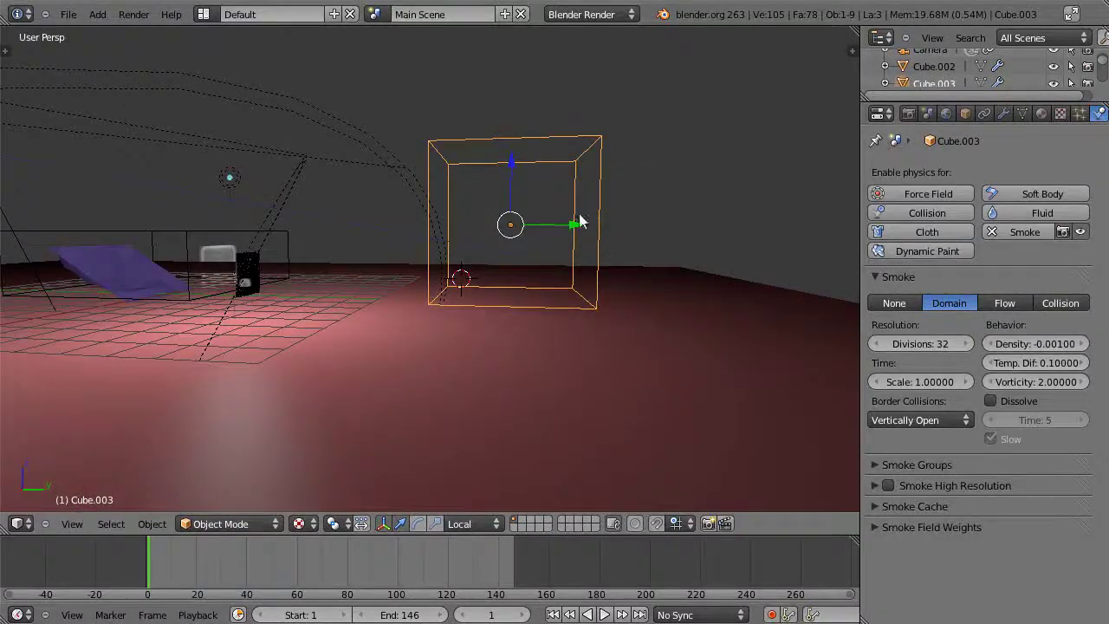
key(s)
key(y)
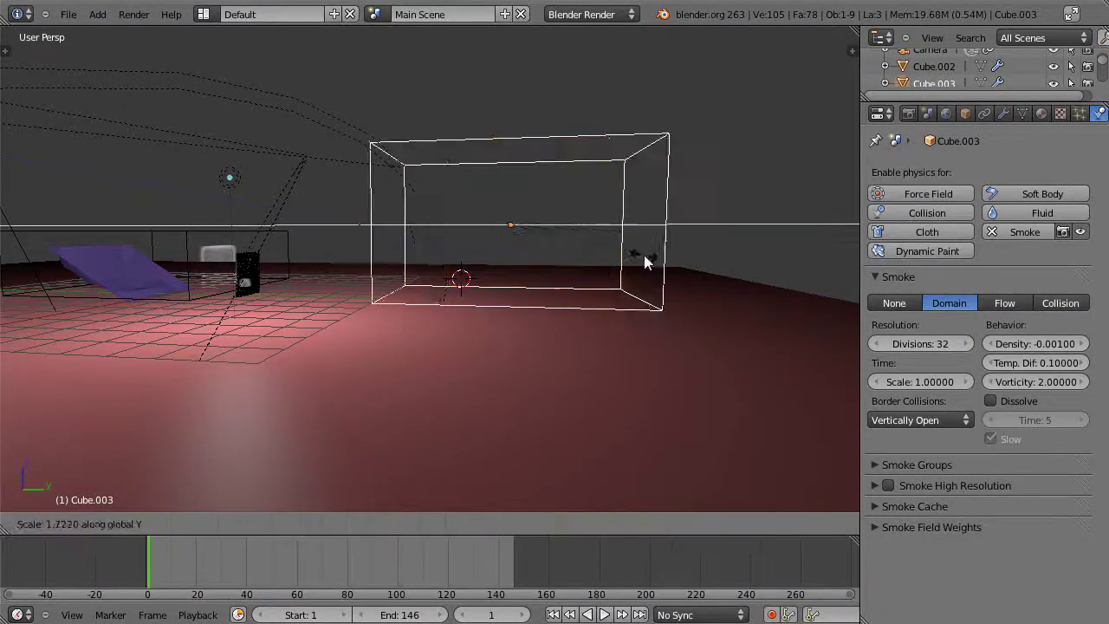
click(634, 253)
- Add a plane mesh, raise it to mid-height of the new domain and move it along Y to the domain's far end
scroll(625, 278, up, 4)
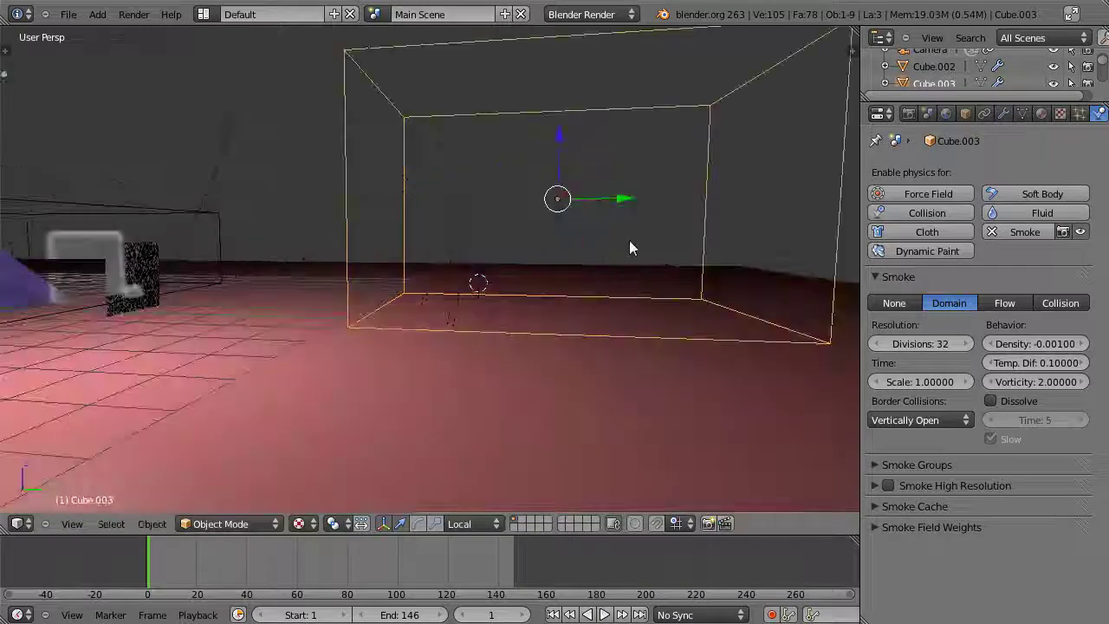
key(shift+a)
mouse_move(673, 241)
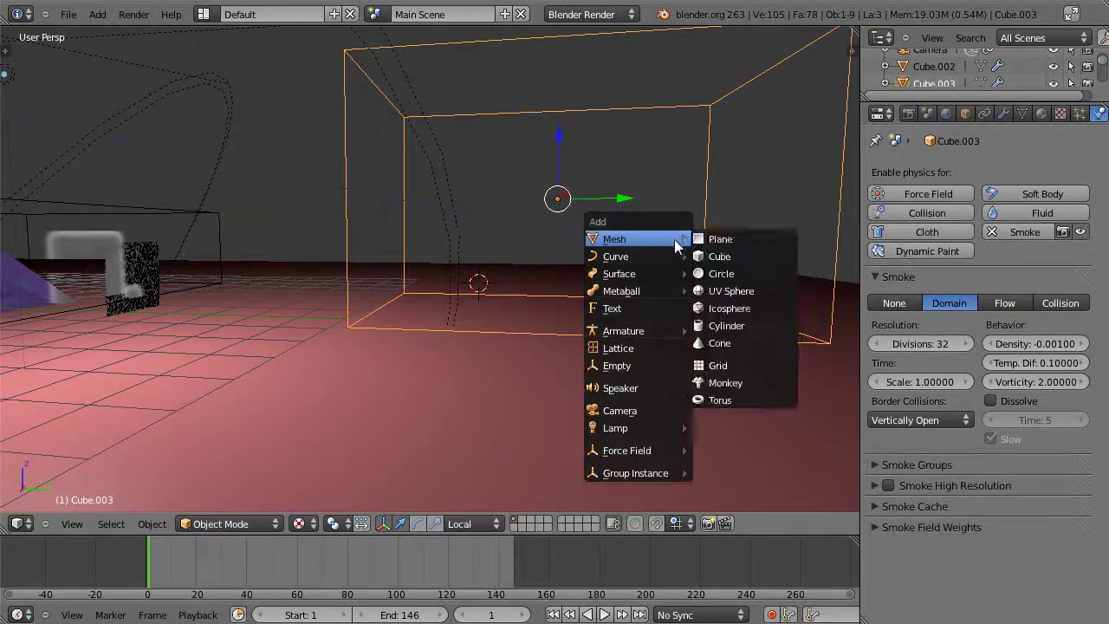
click(715, 238)
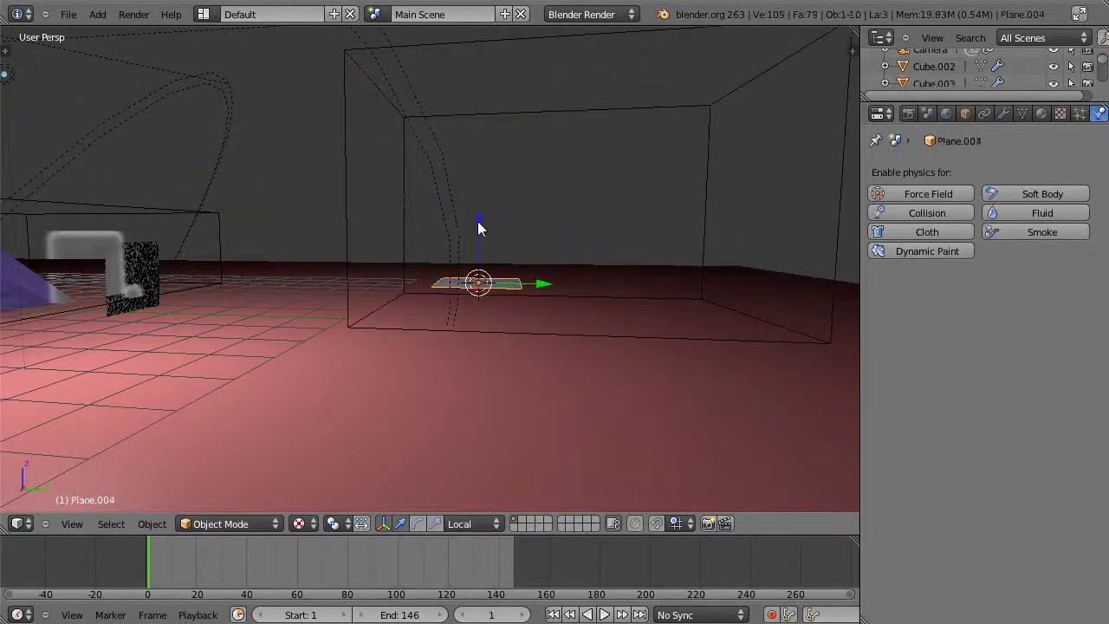
key(g)
key(z)
click(483, 173)
drag(554, 230, 790, 232)
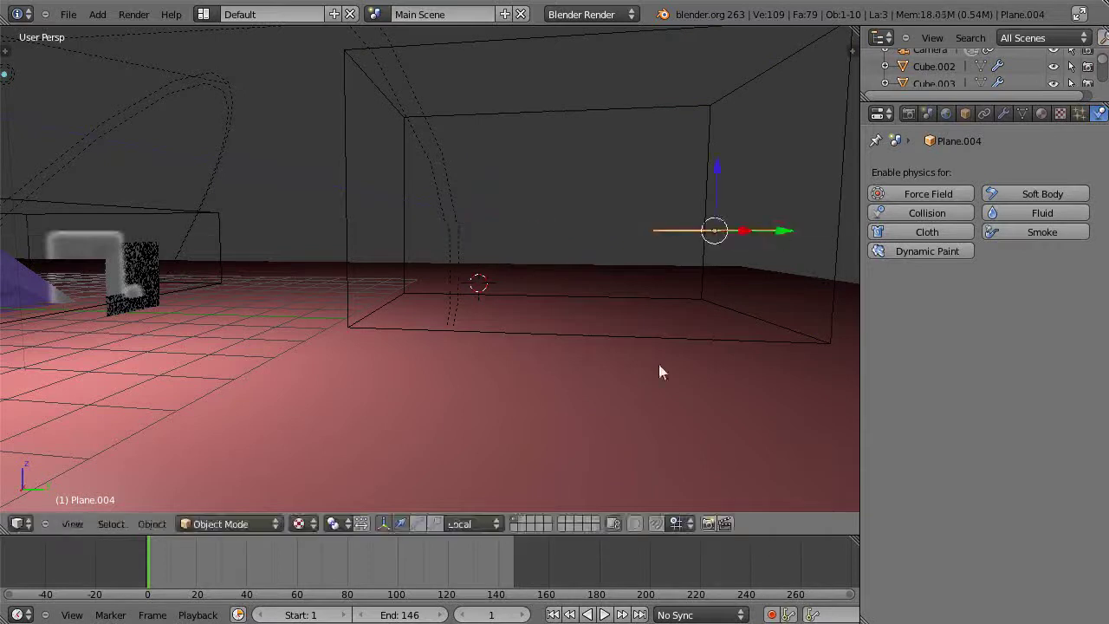
- With Global transform orientation, rotate the plane upright and shift it along Y closer to the domain's end wall
click(465, 526)
click(466, 508)
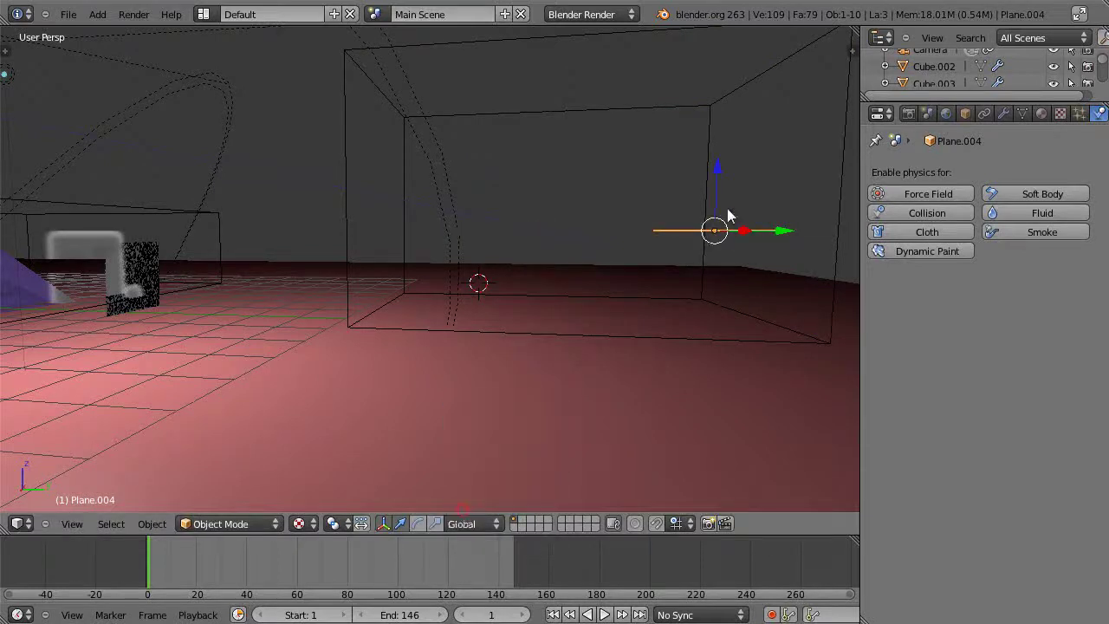
middle_drag(731, 279, 733, 292)
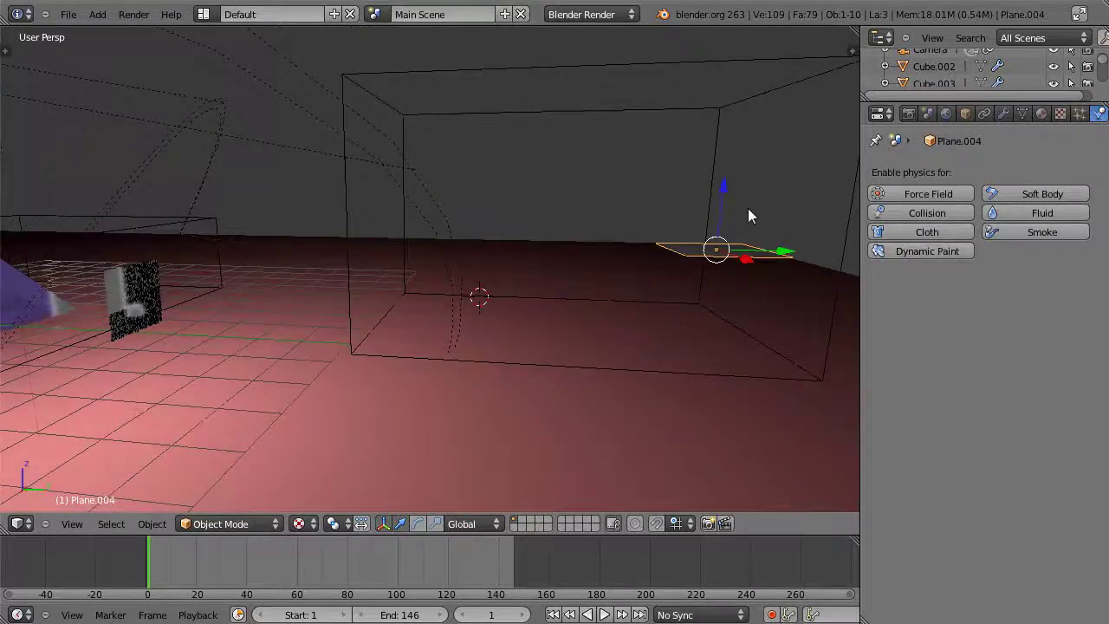
key(r)
click(645, 204)
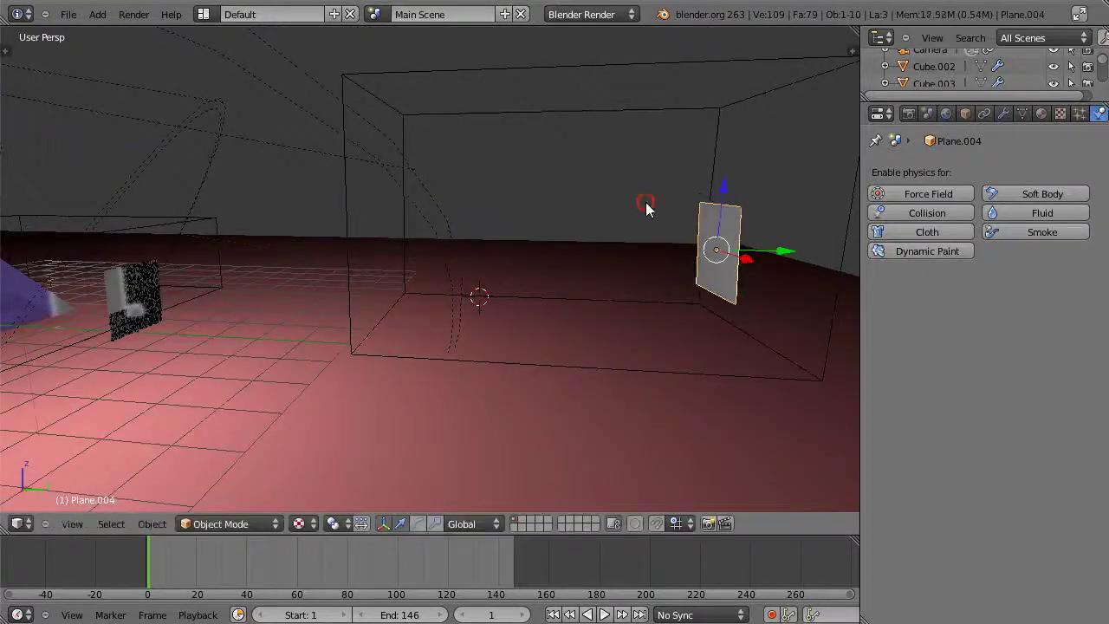
drag(790, 256, 811, 249)
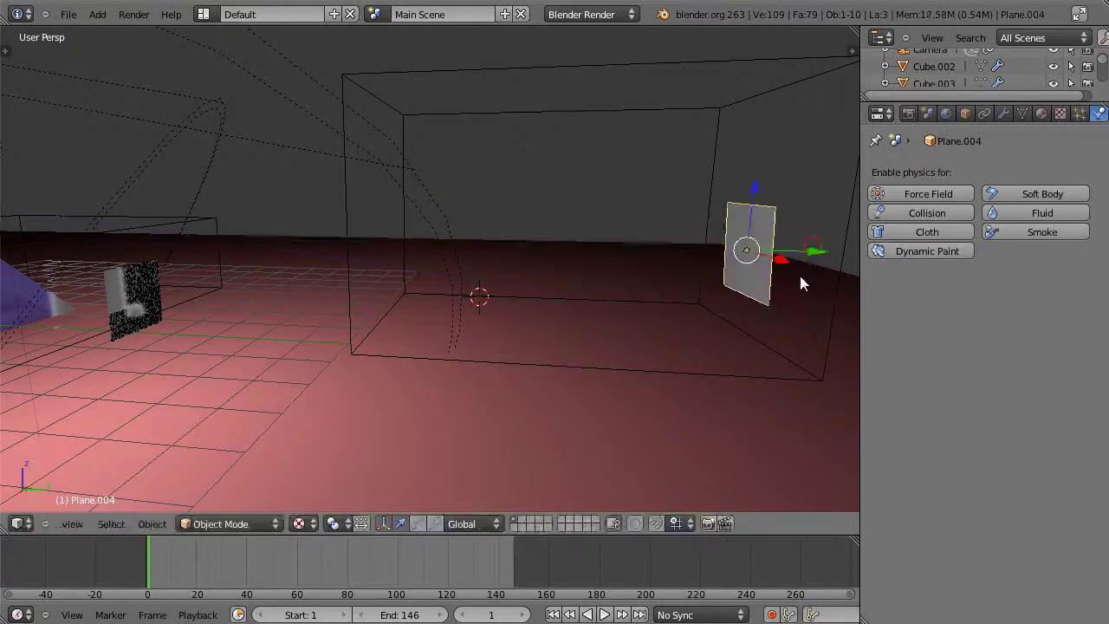
- Add a new particle system to the upright plane inside the smoke domain
middle_drag(798, 278, 784, 272)
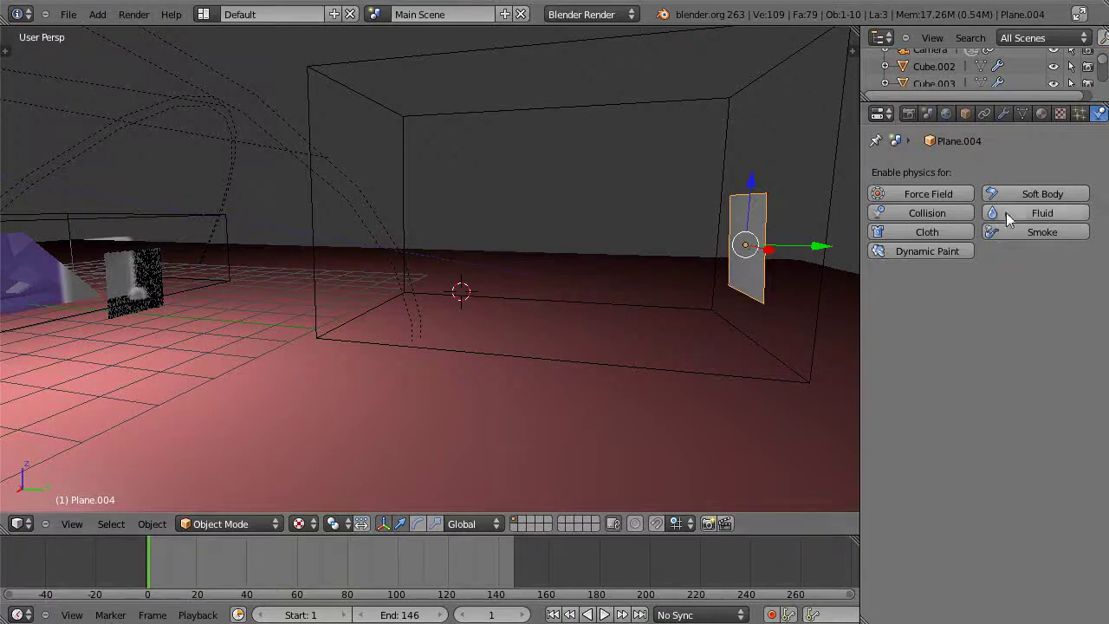
click(1079, 114)
click(1080, 172)
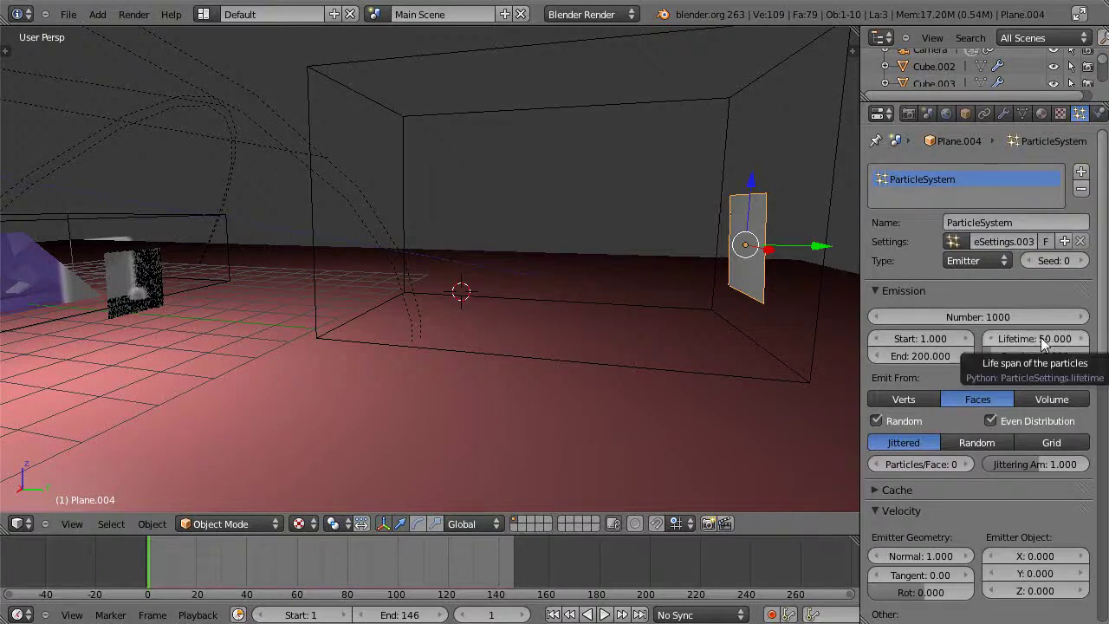
- Switch the transform orientation to Local so the emitter plane shows its own axes
scroll(1027, 430, down, 7)
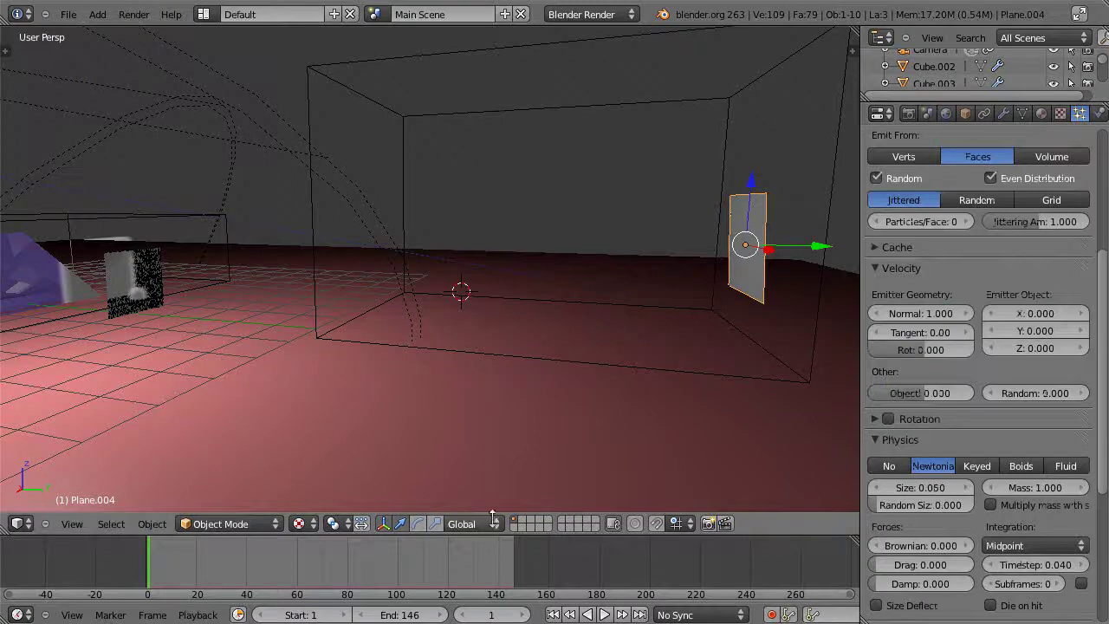
scroll(1003, 396, down, 5)
scroll(1002, 403, up, 6)
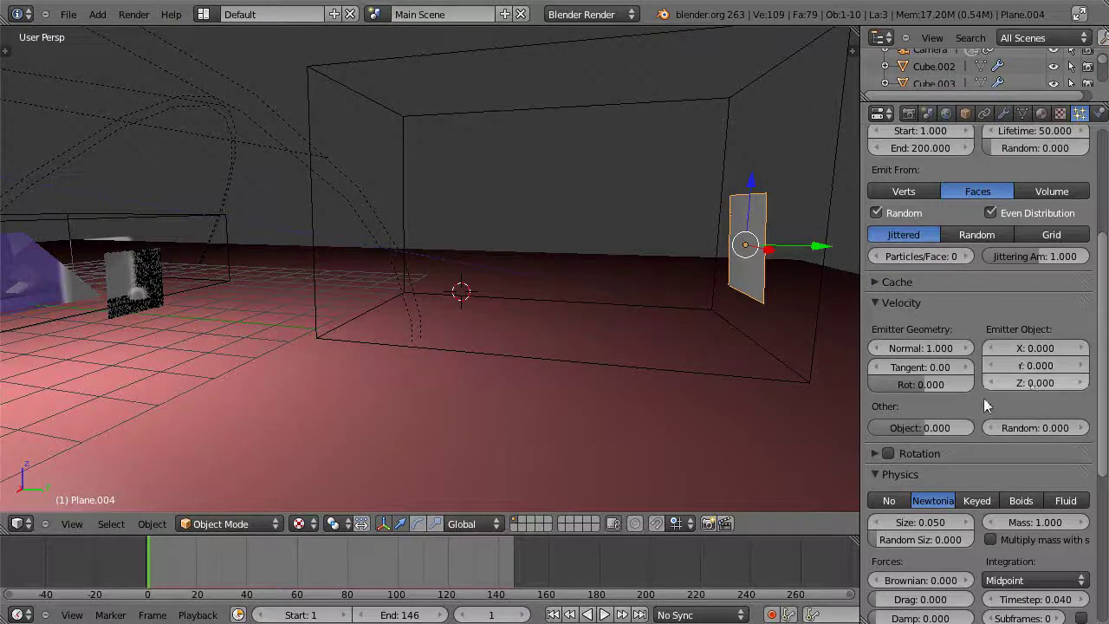
click(466, 525)
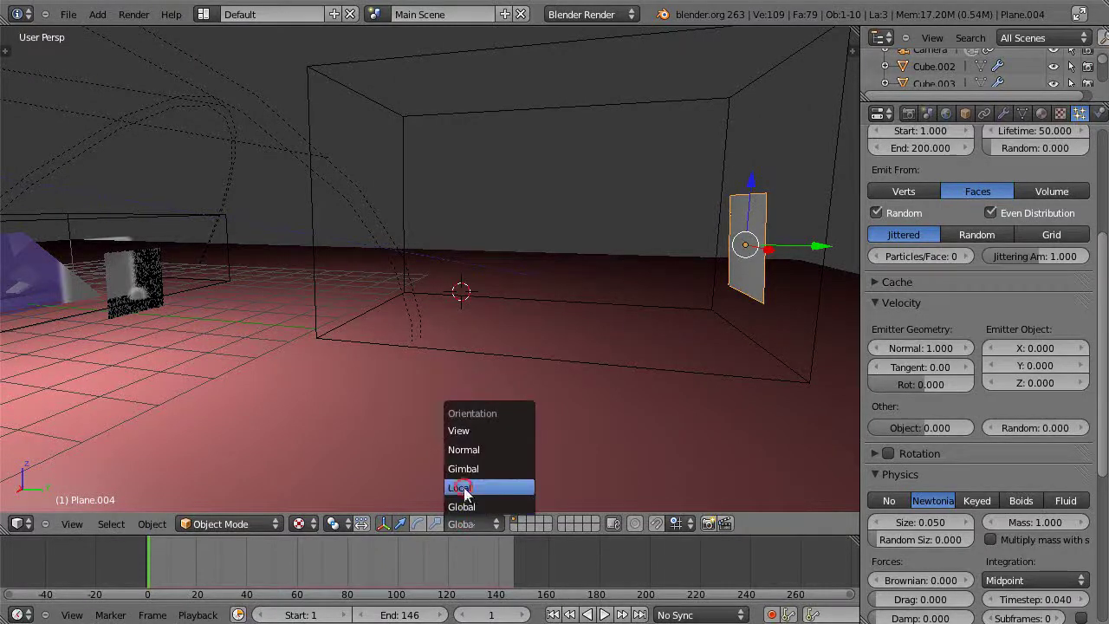
click(464, 487)
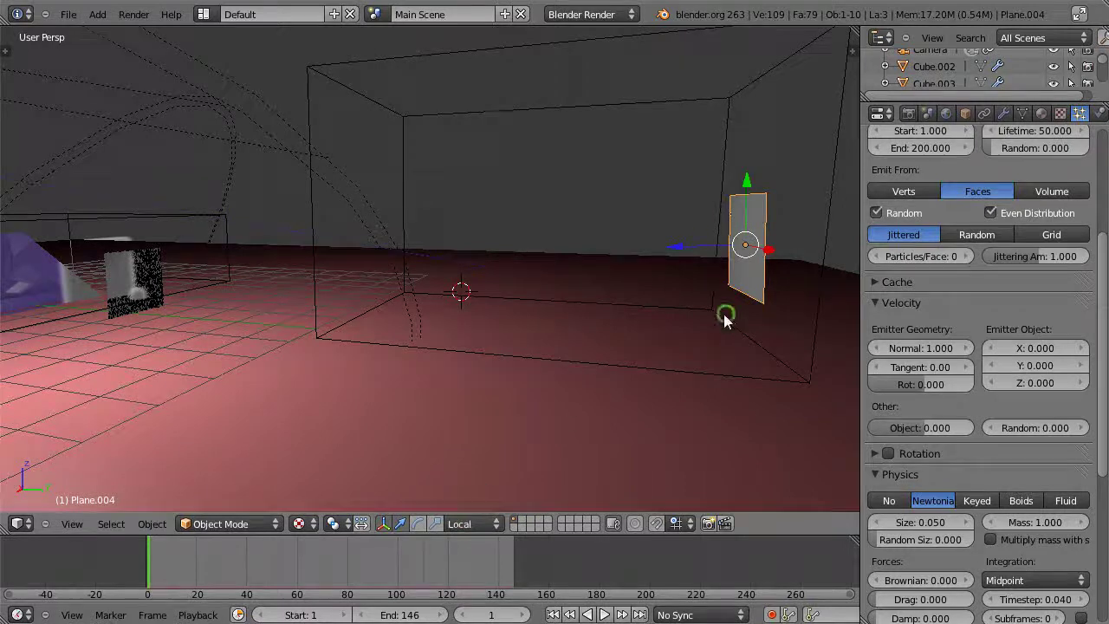
middle_drag(726, 314, 749, 292)
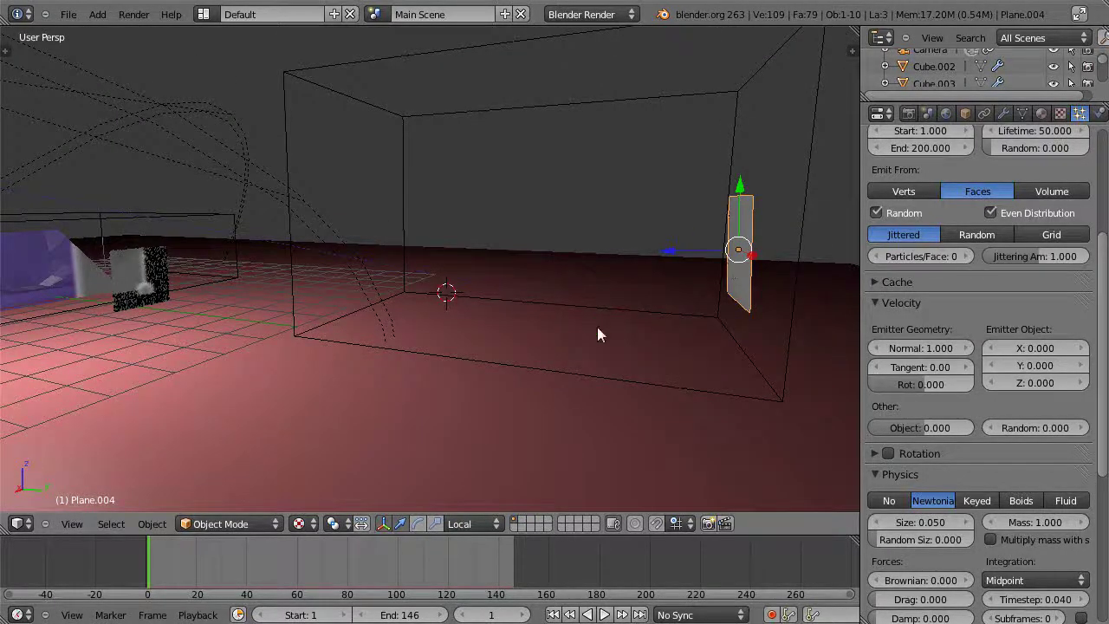
middle_drag(598, 327, 627, 332)
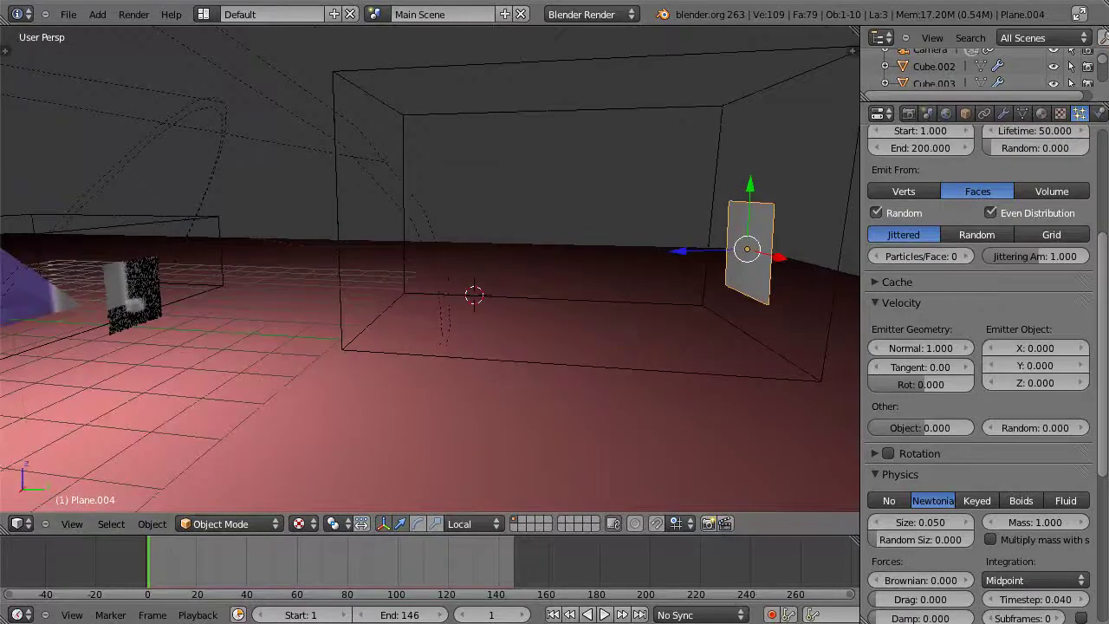
- Set the particle system's Emitter Object velocity along Z to 15
click(1028, 384)
click(1028, 384)
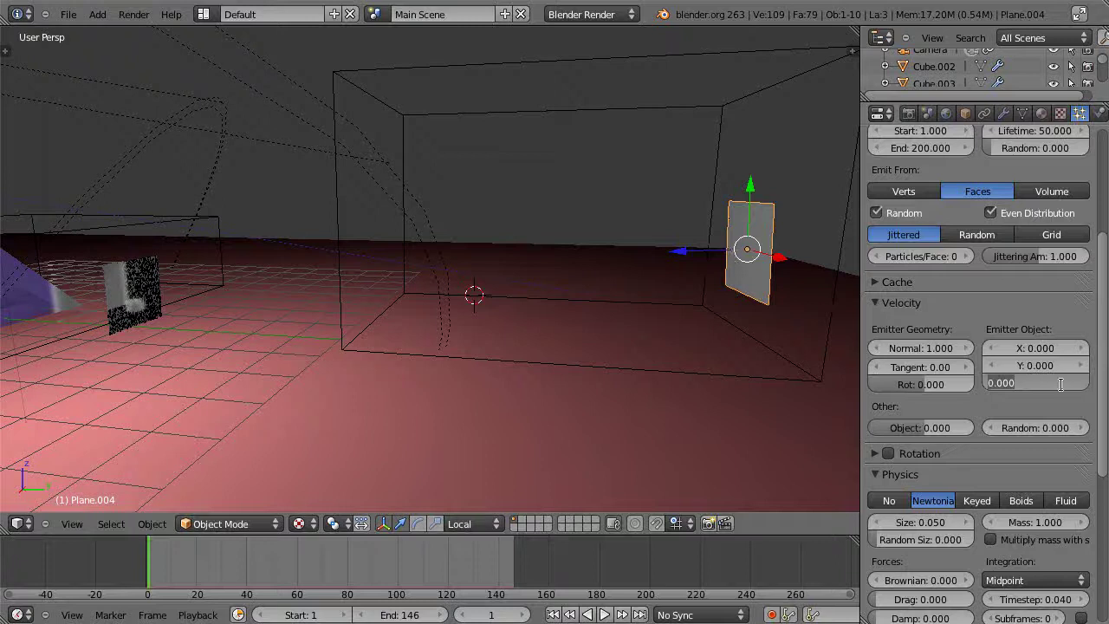
text(1)
text(15)
key(Return)
- Play the animation to check how particles and smoke travel through the new domain, and stop it
key(alt+a)
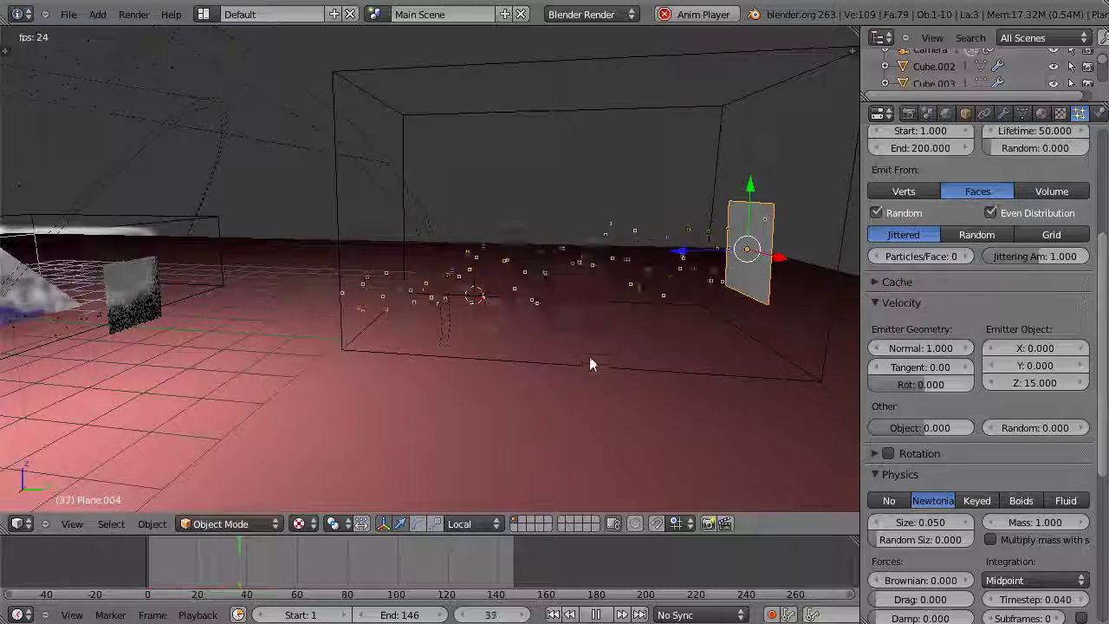
mouse_move(589, 356)
middle_down()
mouse_move(592, 325)
mouse_move(592, 343)
mouse_move(609, 339)
mouse_move(611, 349)
mouse_move(593, 362)
middle_up()
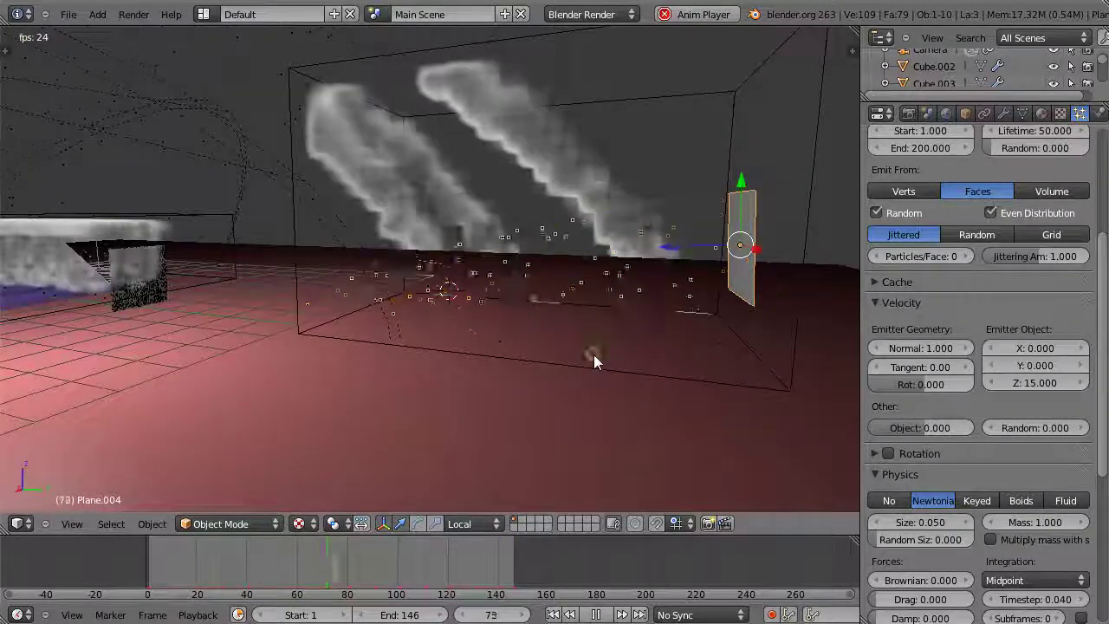
key(Escape)
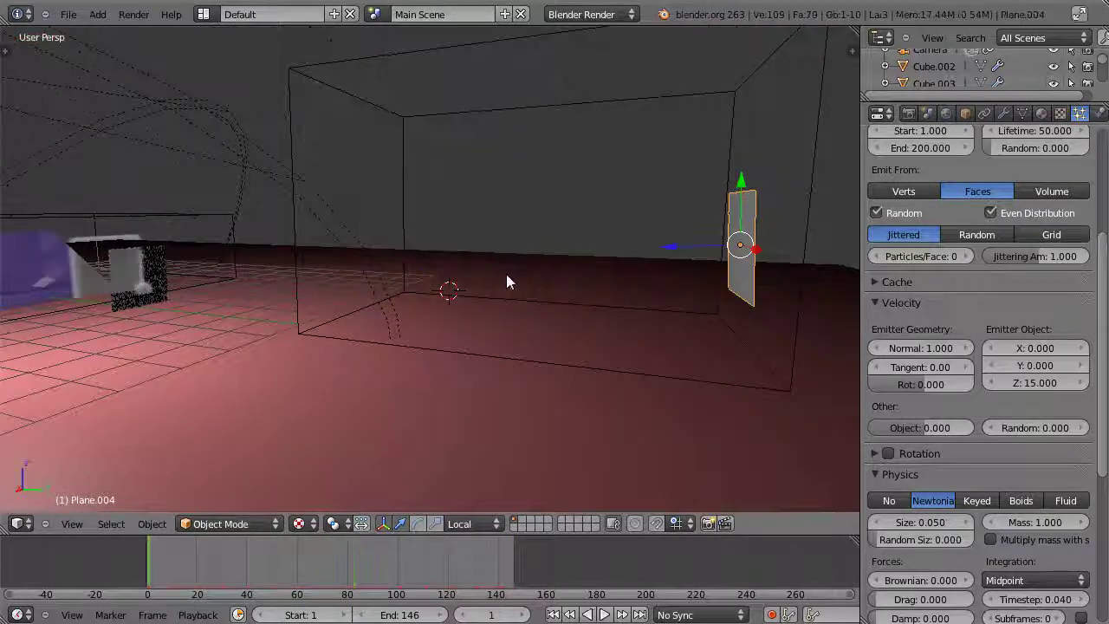
- Select the purple slanted plane in the existing smoke domain and raise it slightly along Z
middle_drag(506, 274, 497, 316)
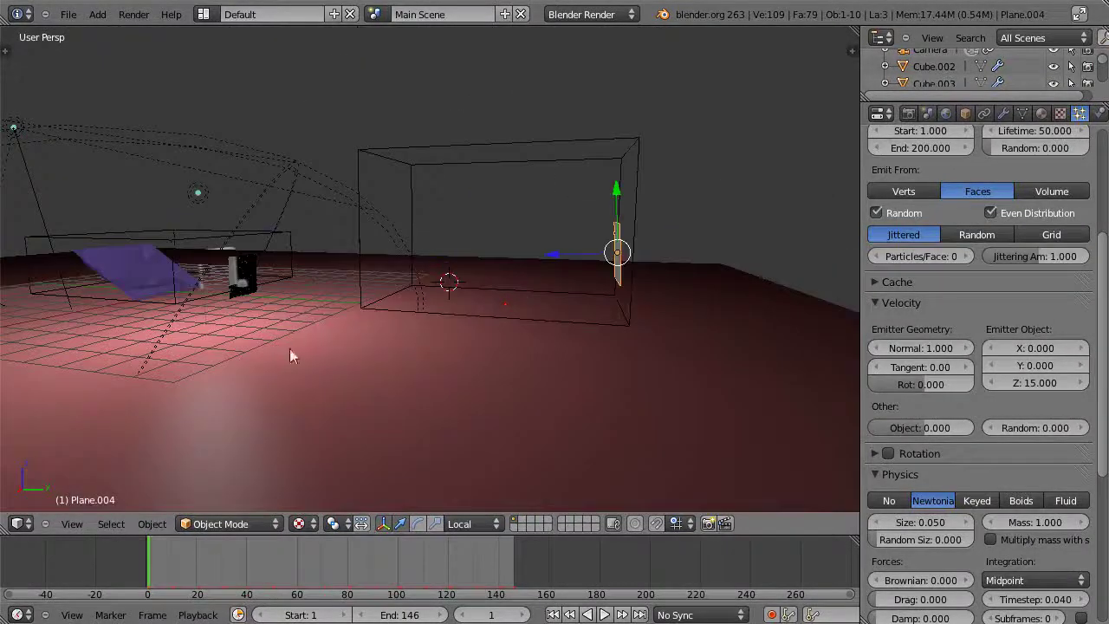
middle_drag(176, 314, 483, 364)
right_click(471, 383)
right_click(484, 378)
scroll(508, 374, up, 5)
scroll(509, 374, down, 5)
scroll(486, 346, up, 6)
scroll(488, 353, down, 5)
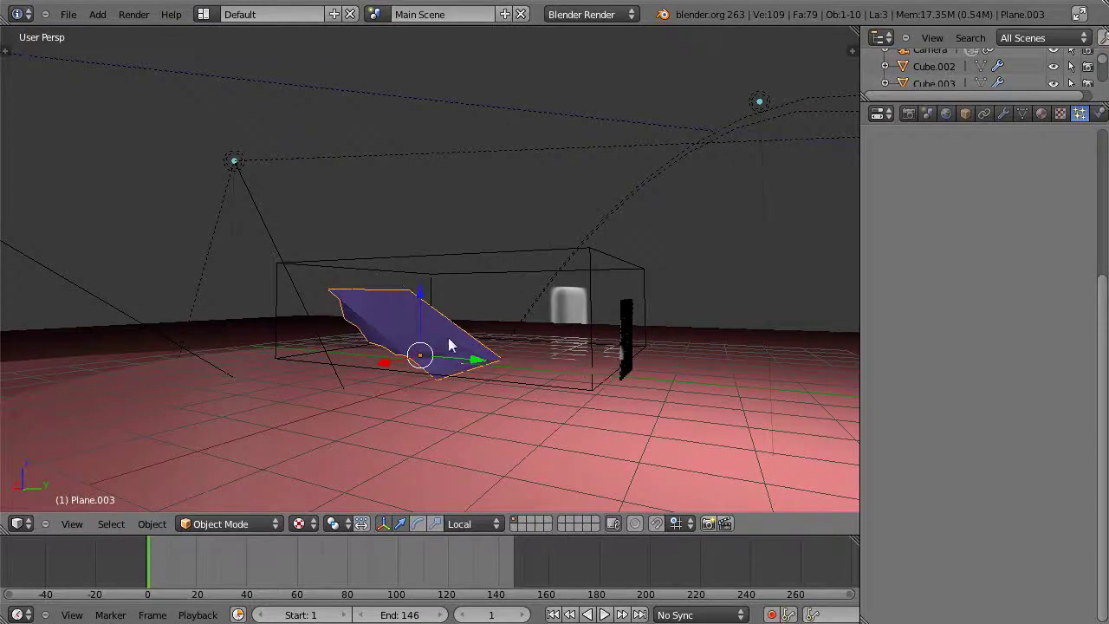
drag(417, 293, 420, 293)
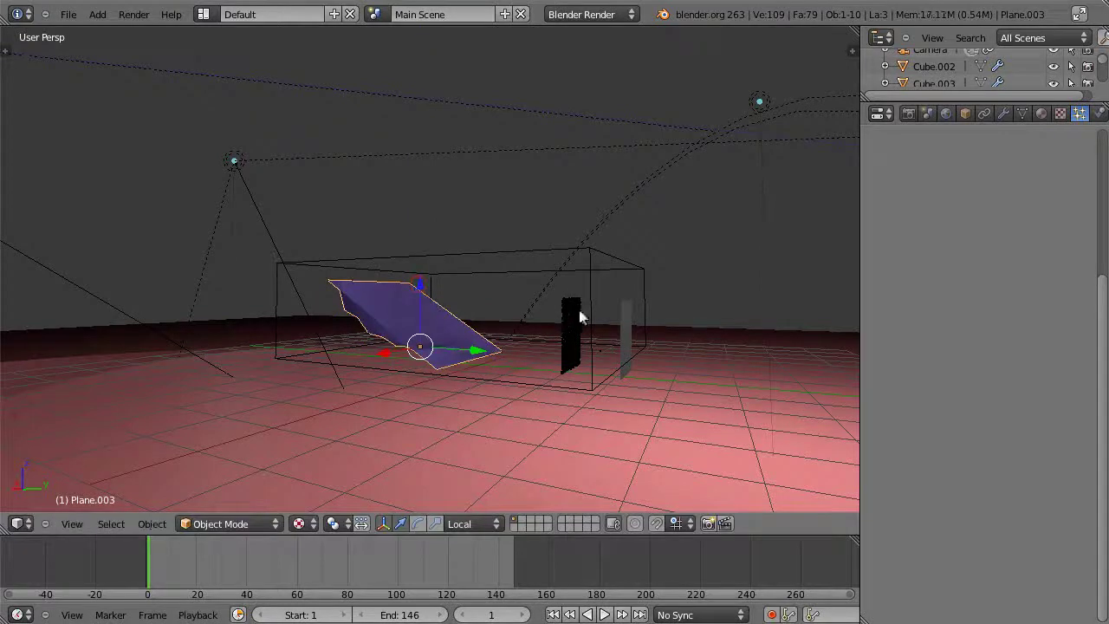
- Examine the purple plane's shape and its placement relative to the emitter inside the existing smoke domain
scroll(494, 365, up, 4)
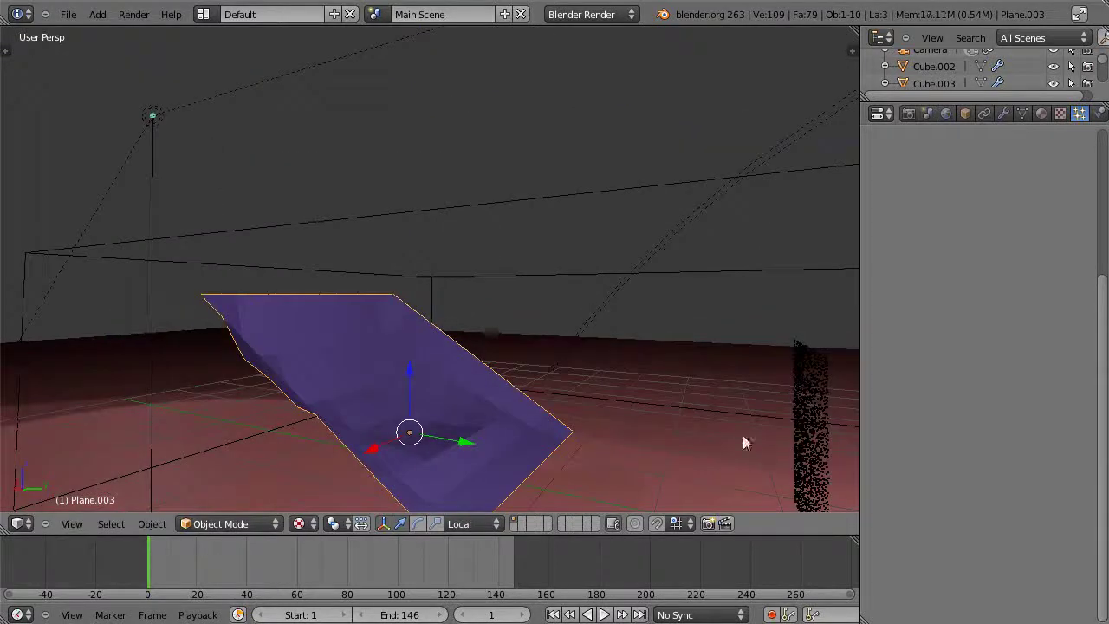
scroll(443, 400, down, 3)
middle_drag(445, 407, 492, 418)
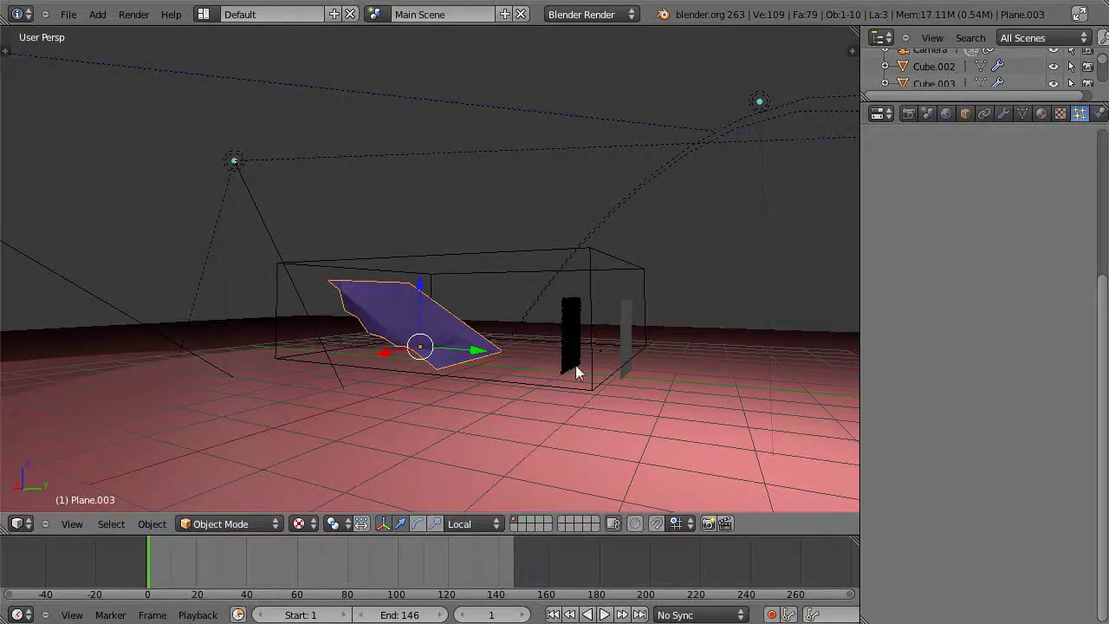
scroll(424, 357, up, 3)
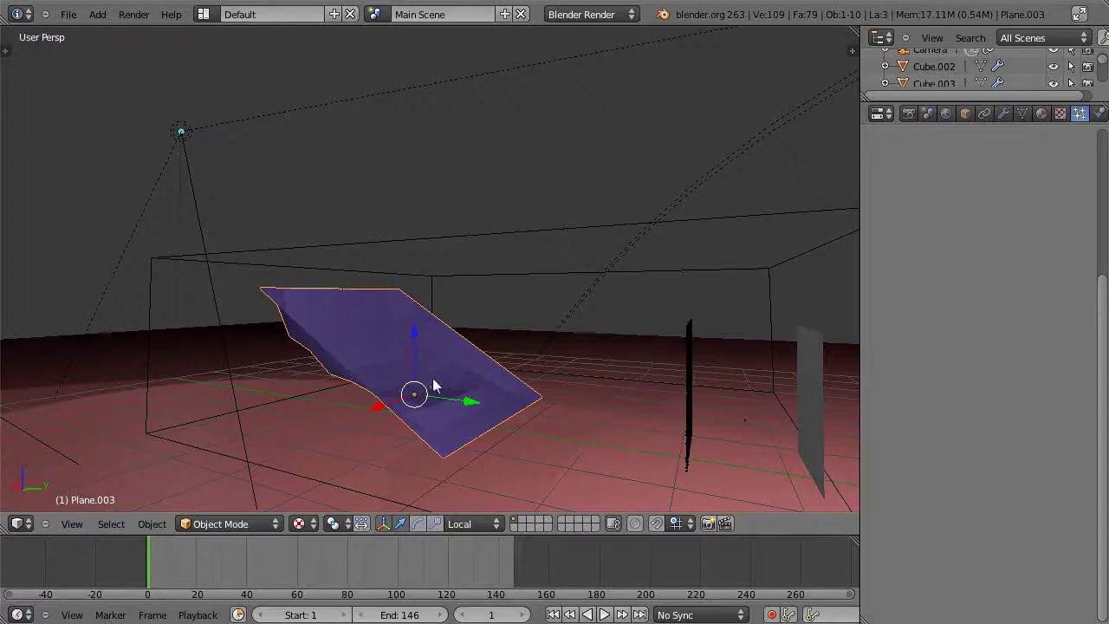
scroll(520, 418, down, 4)
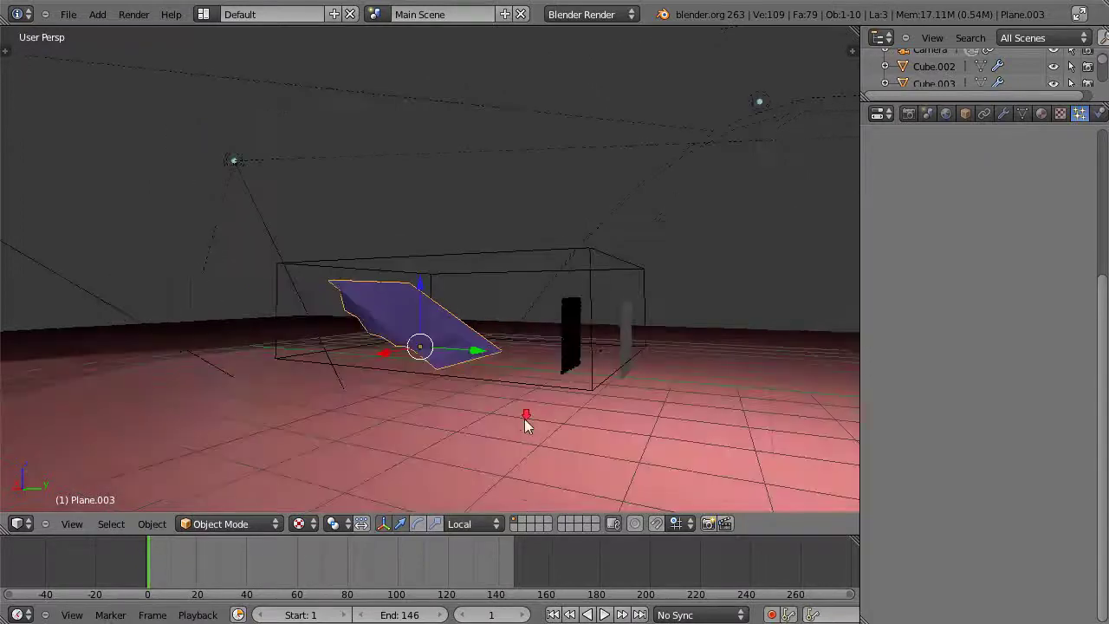
middle_drag(525, 416, 466, 348)
scroll(492, 443, up, 4)
scroll(485, 441, down, 4)
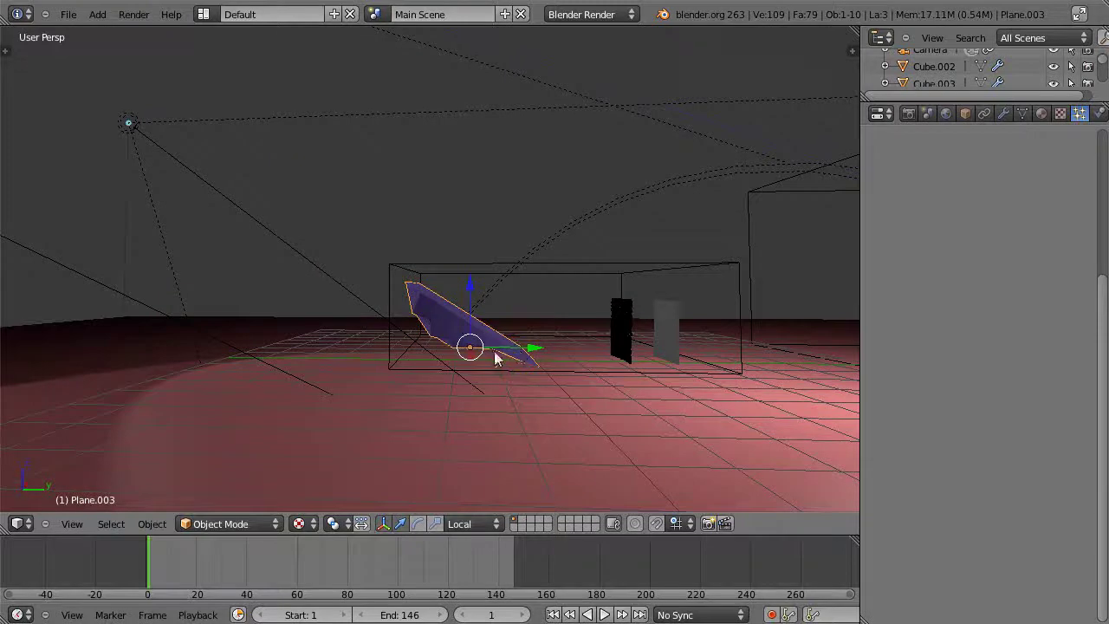
middle_drag(532, 381, 490, 362)
- Play the existing smoke simulation, select its emitter plane, and examine how the smoke meets the purple plane before stopping playback
key(alt+a)
scroll(492, 363, up, 5)
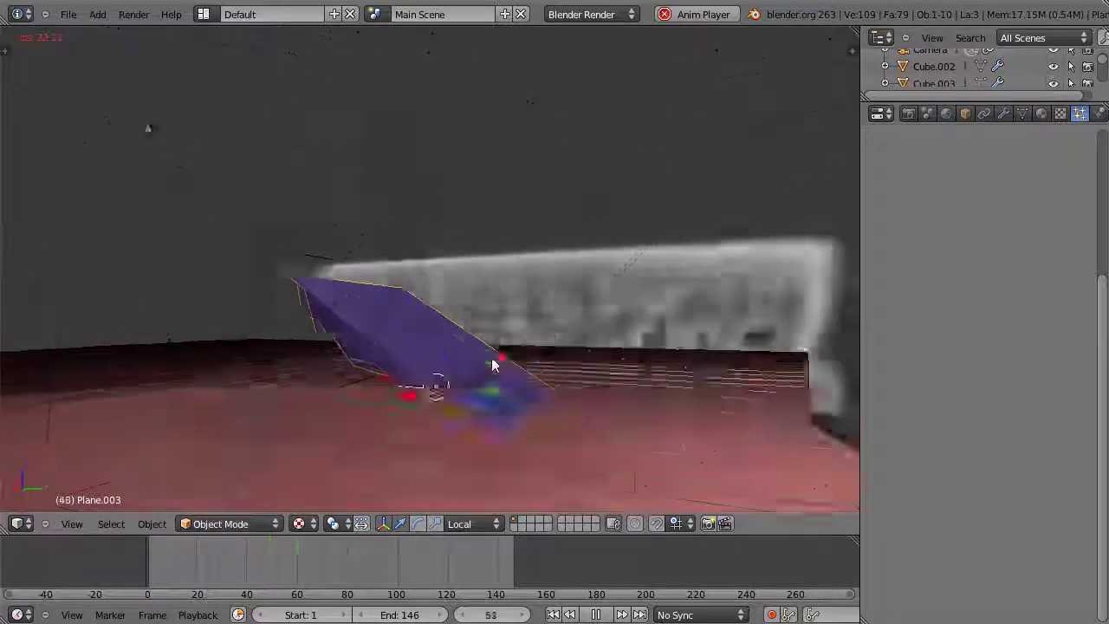
scroll(711, 387, down, 2)
right_click(833, 393)
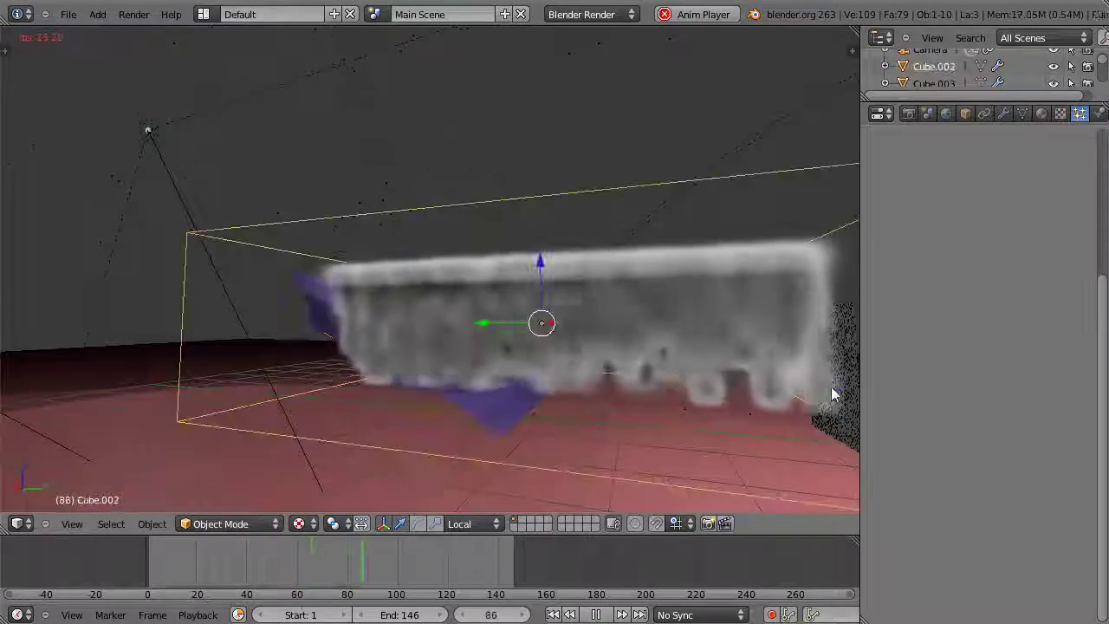
middle_drag(780, 424, 738, 417)
right_click(806, 405)
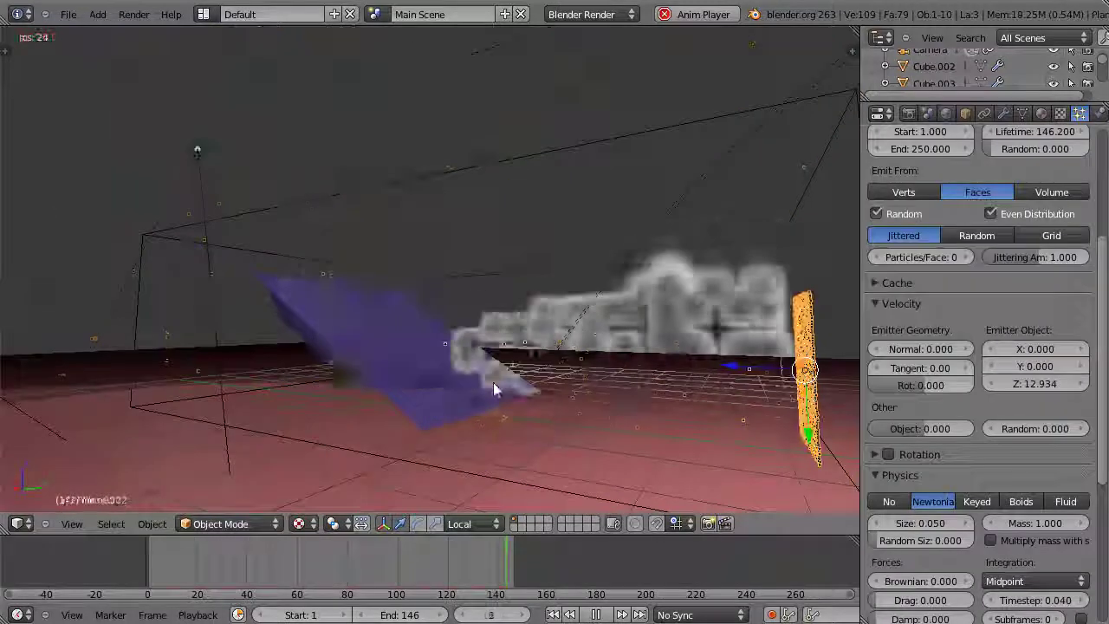
scroll(493, 382, down, 4)
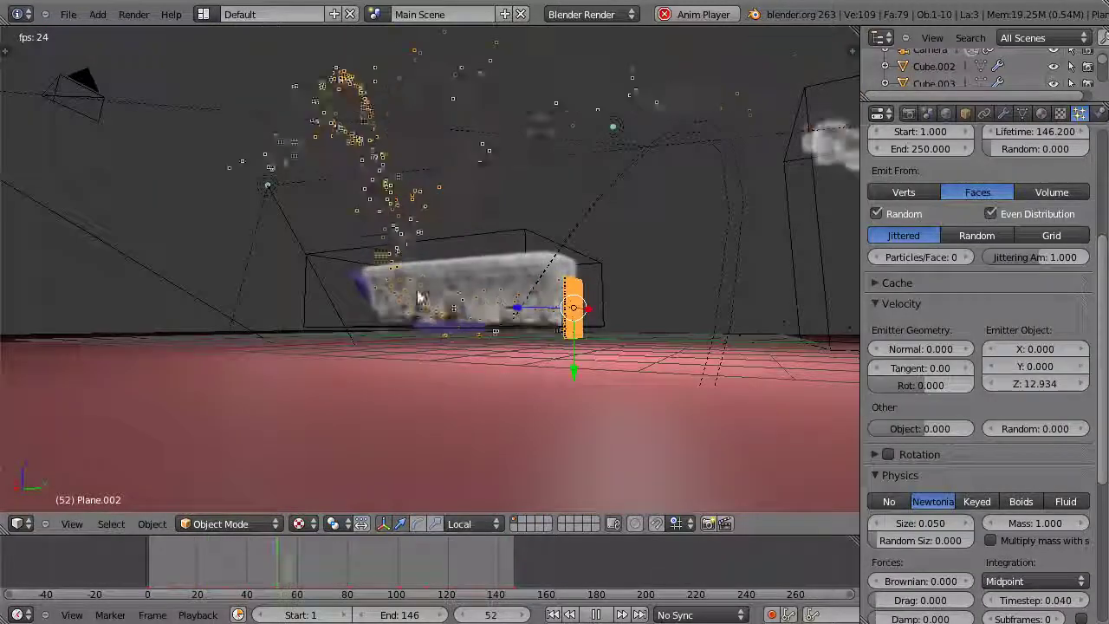
scroll(439, 163, up, 5)
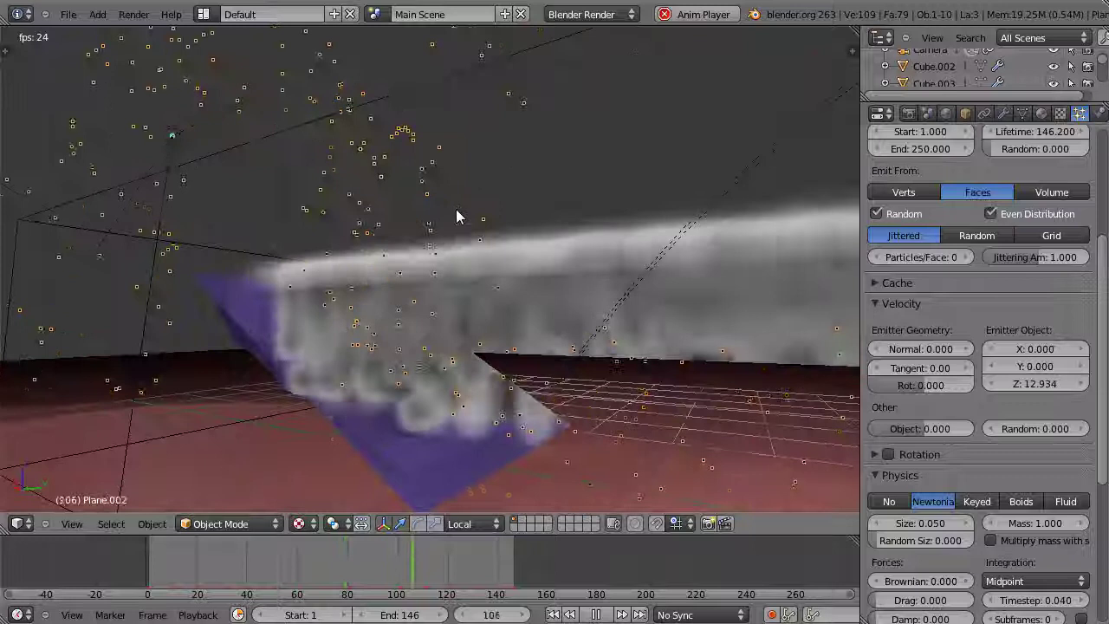
scroll(459, 216, down, 5)
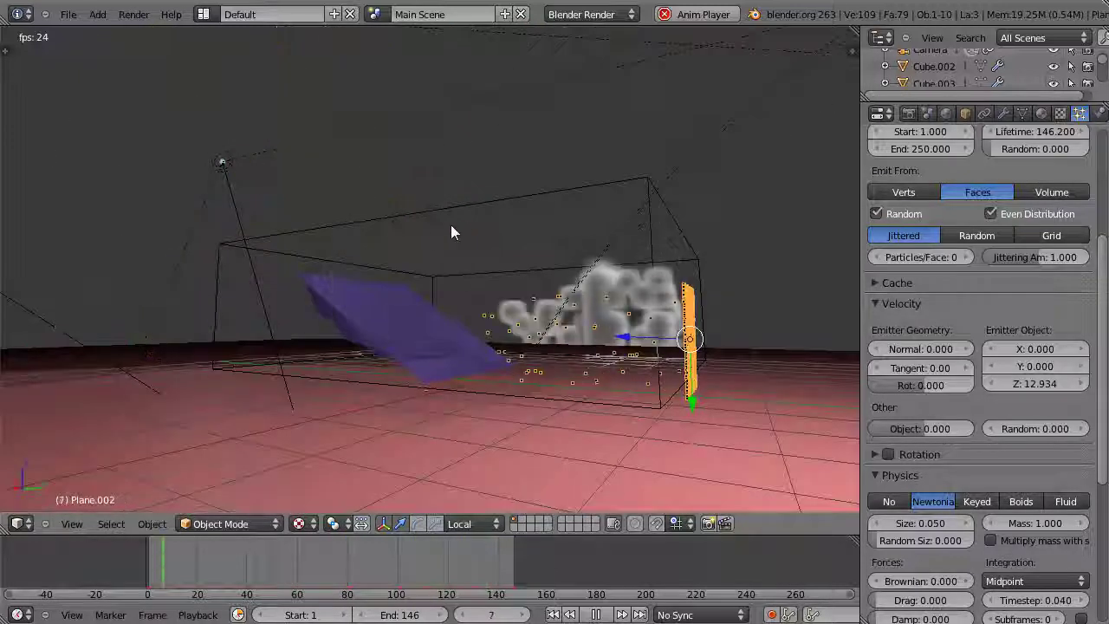
middle_drag(364, 261, 468, 331)
middle_drag(580, 342, 584, 322)
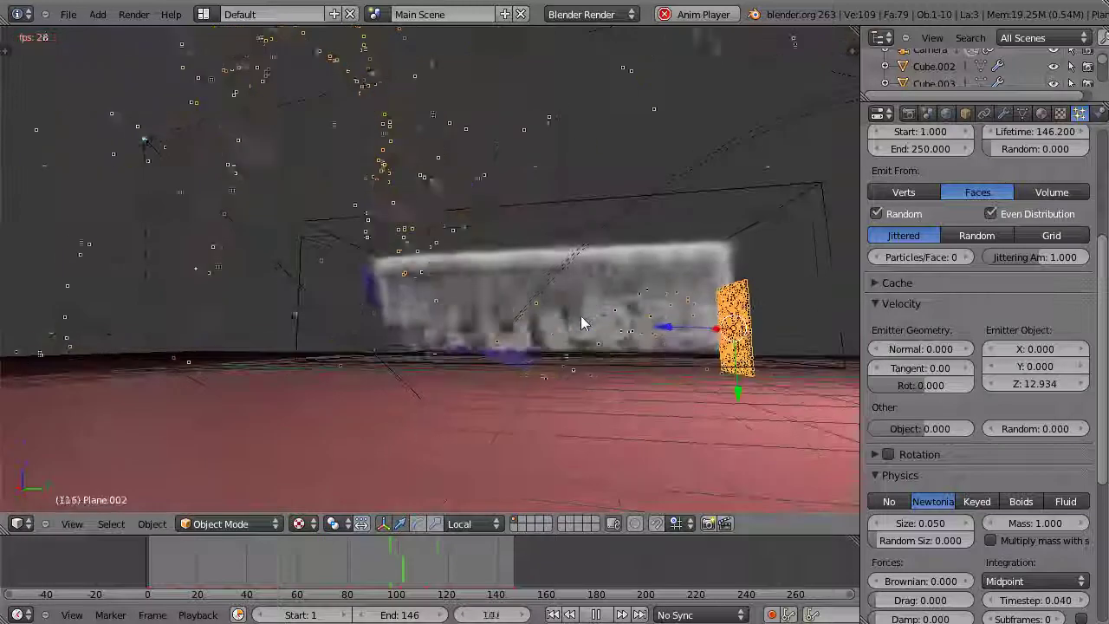
key(Escape)
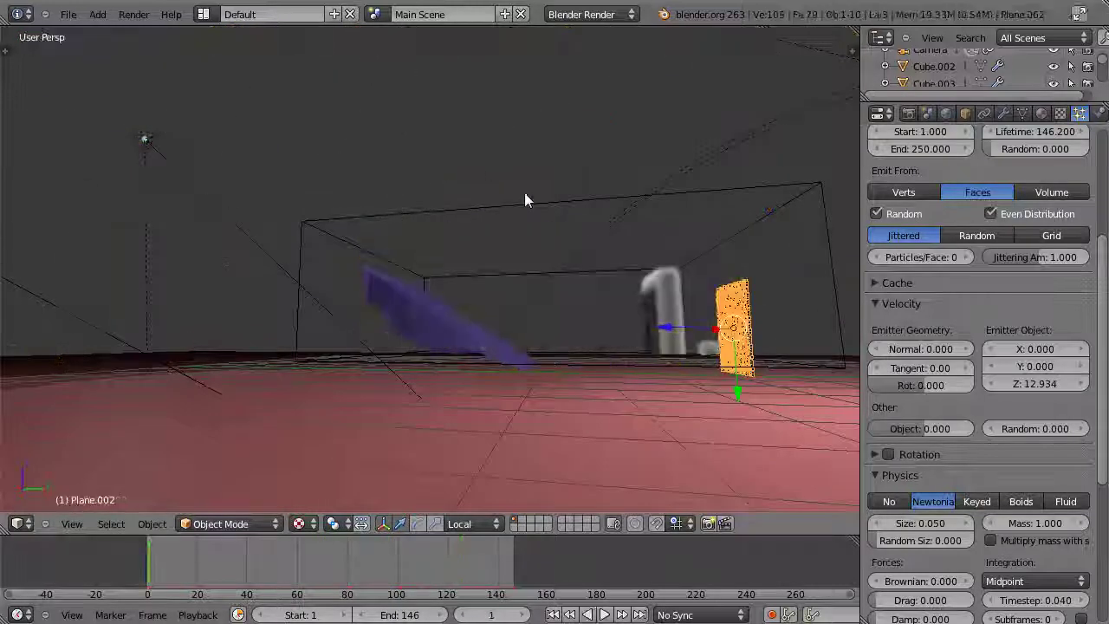
- Select the existing smoke domain around the purple plane and scale it taller along the global Z axis
right_click(524, 210)
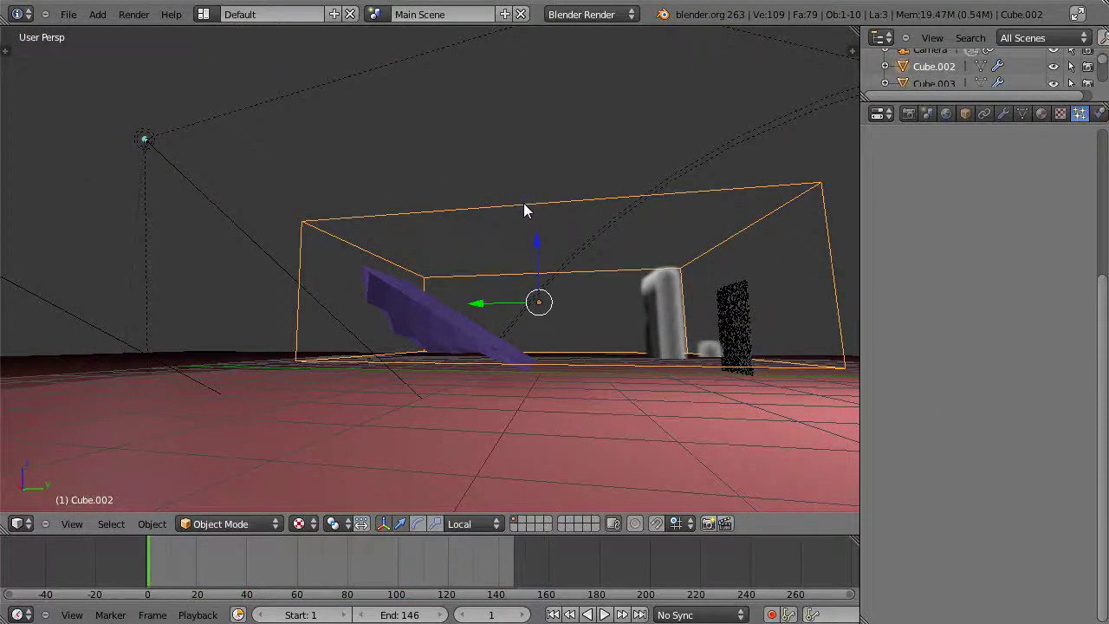
key(s)
key(z)
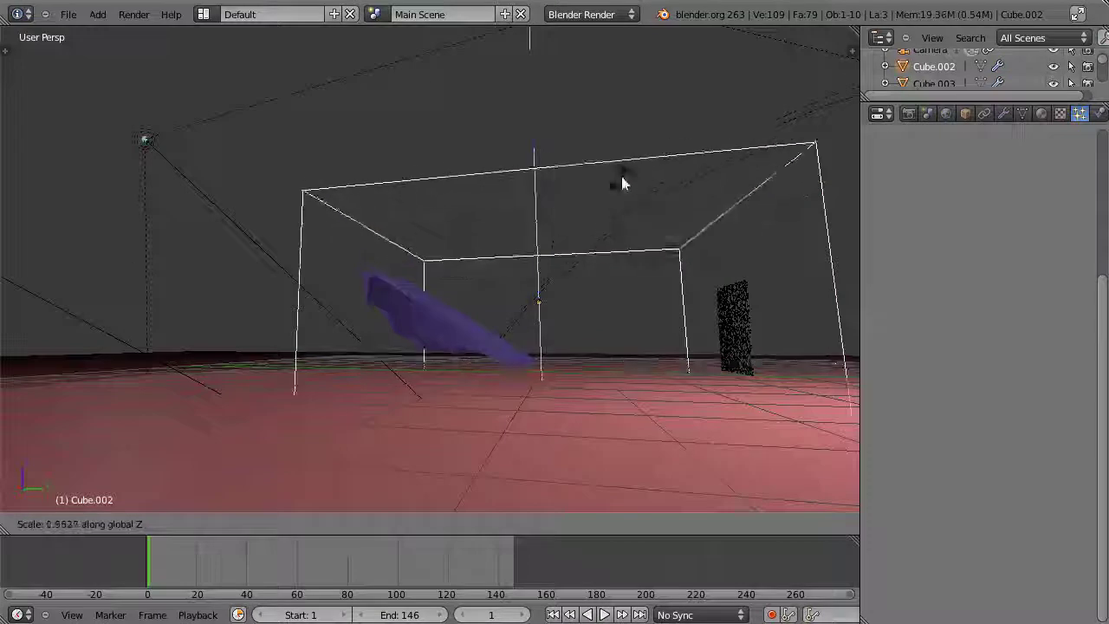
click(680, 165)
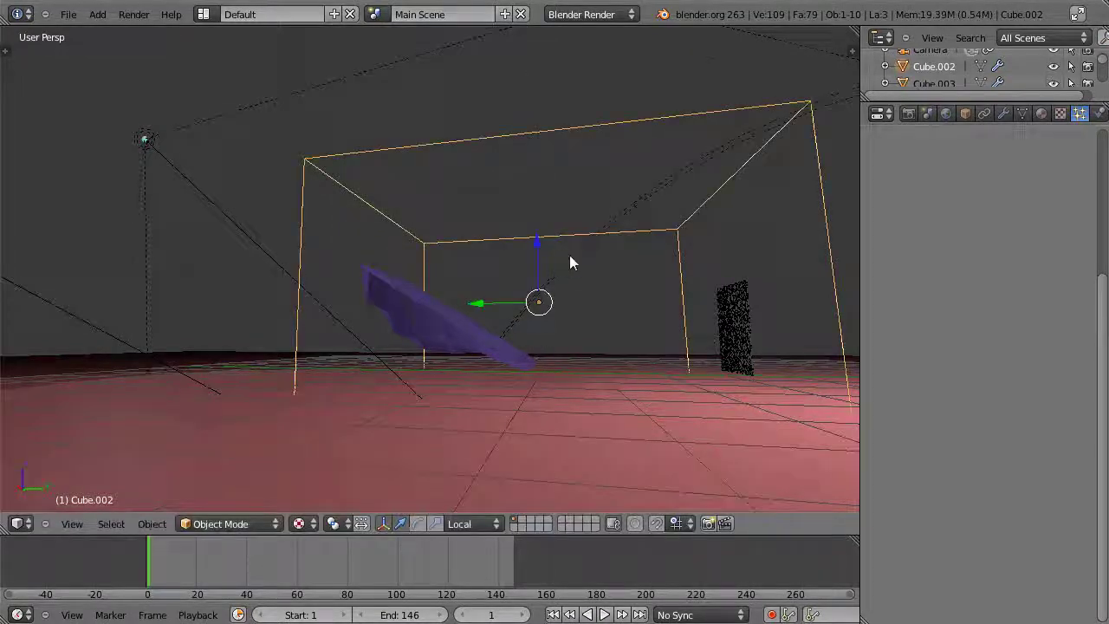
middle_drag(569, 255, 573, 268)
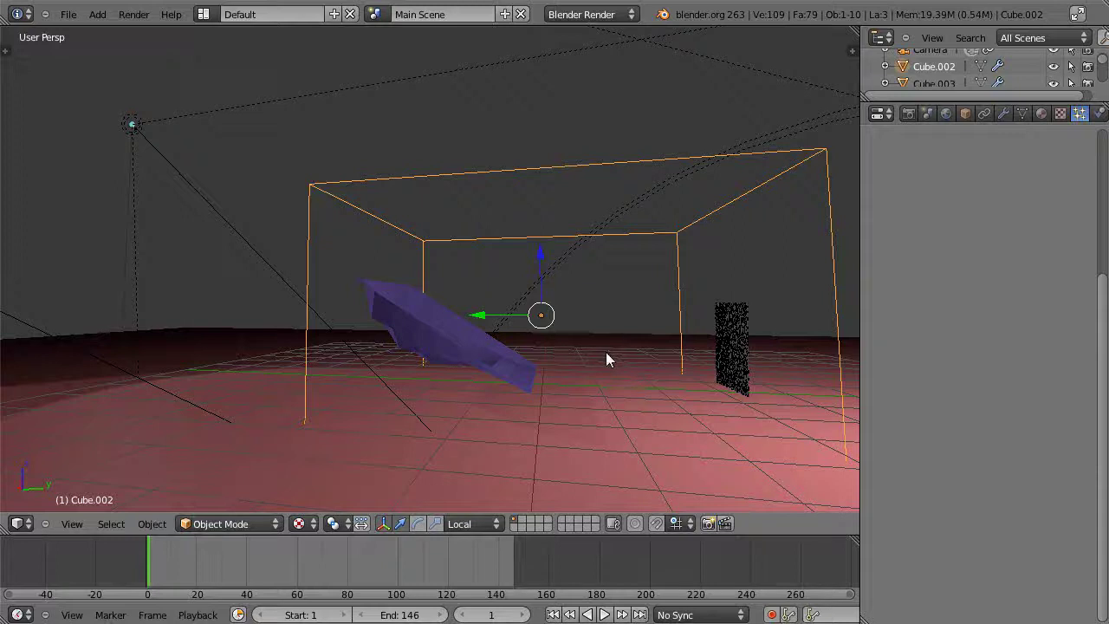
- Play the simulation and examine the smoke in the taller domain beside the new domain
key(alt+a)
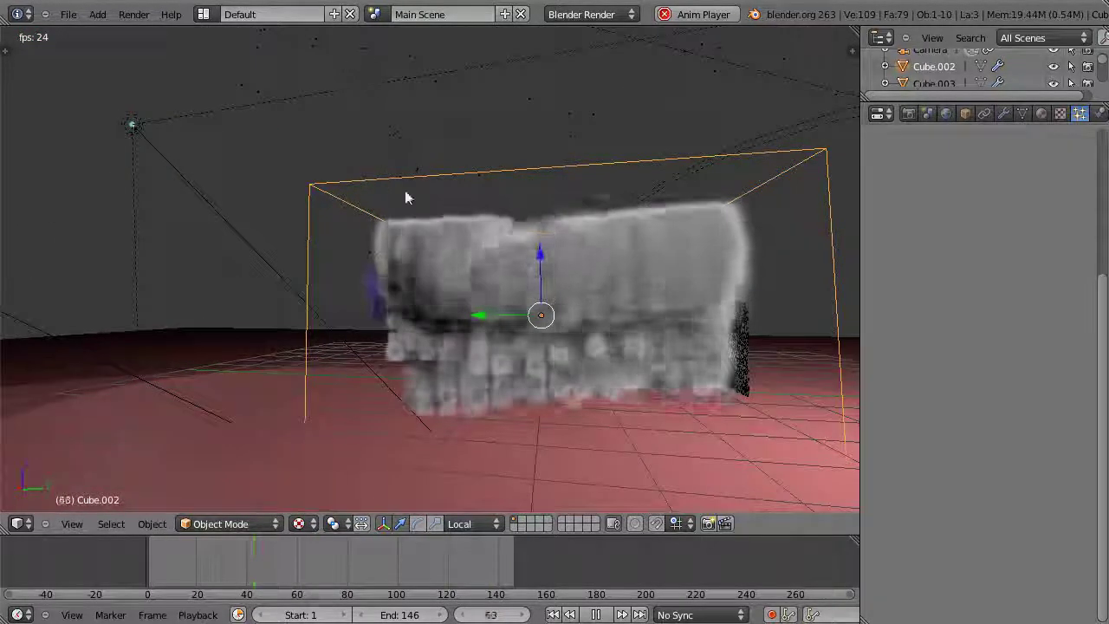
middle_drag(554, 321, 453, 372)
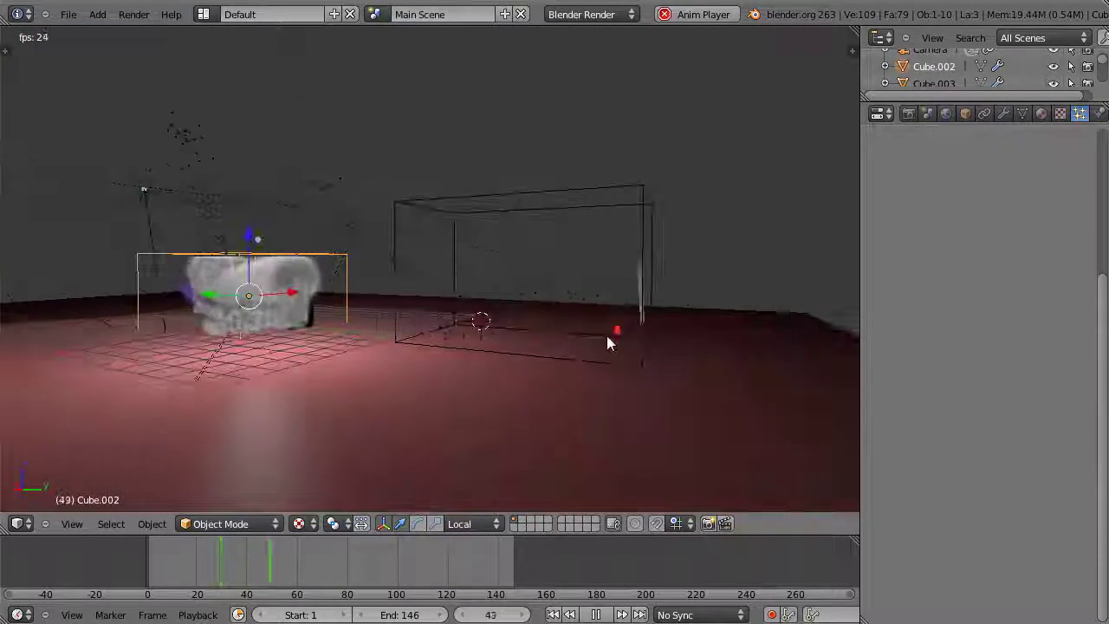
middle_drag(607, 335, 241, 271)
- Select the purple plane during playback, show its Collision physics settings, and examine both smoke domains
right_click(222, 292)
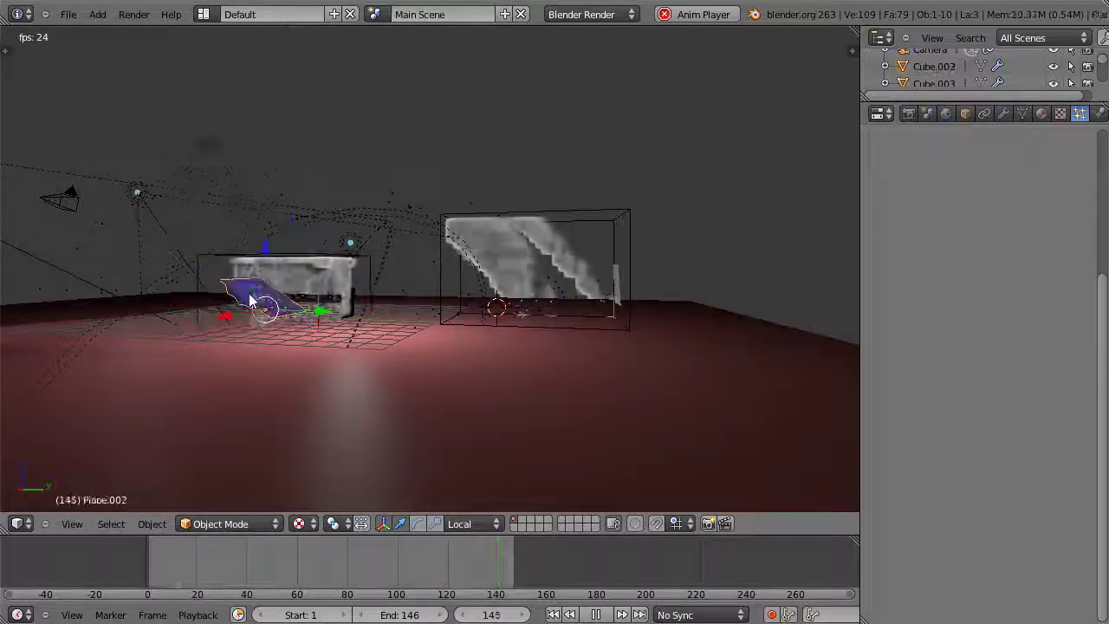
click(1098, 118)
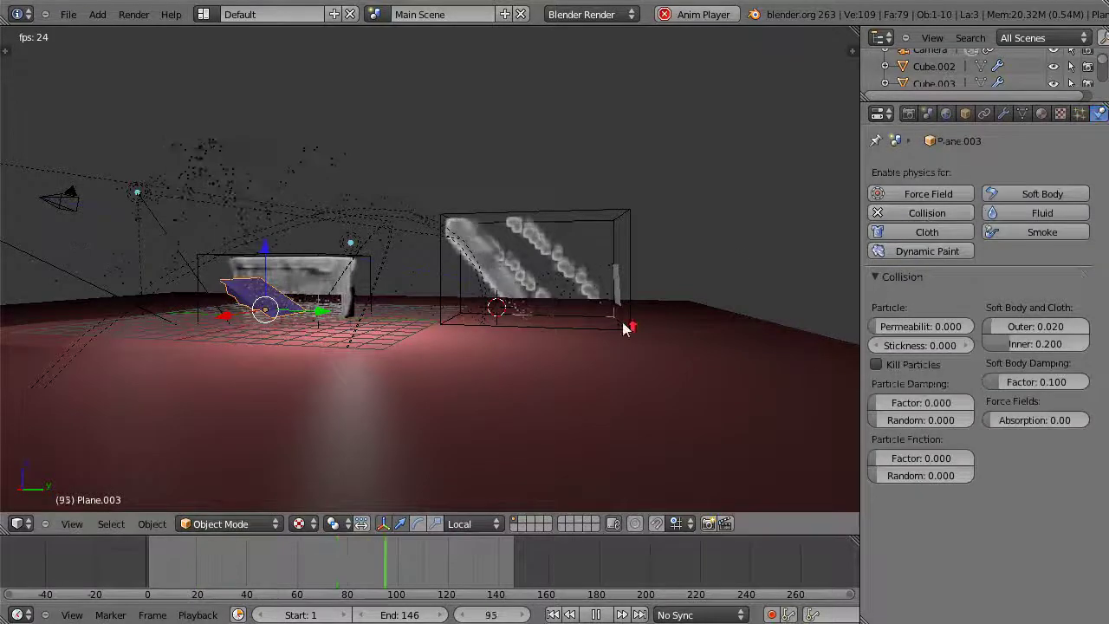
scroll(623, 323, up, 4)
scroll(623, 324, down, 3)
middle_drag(633, 322, 565, 333)
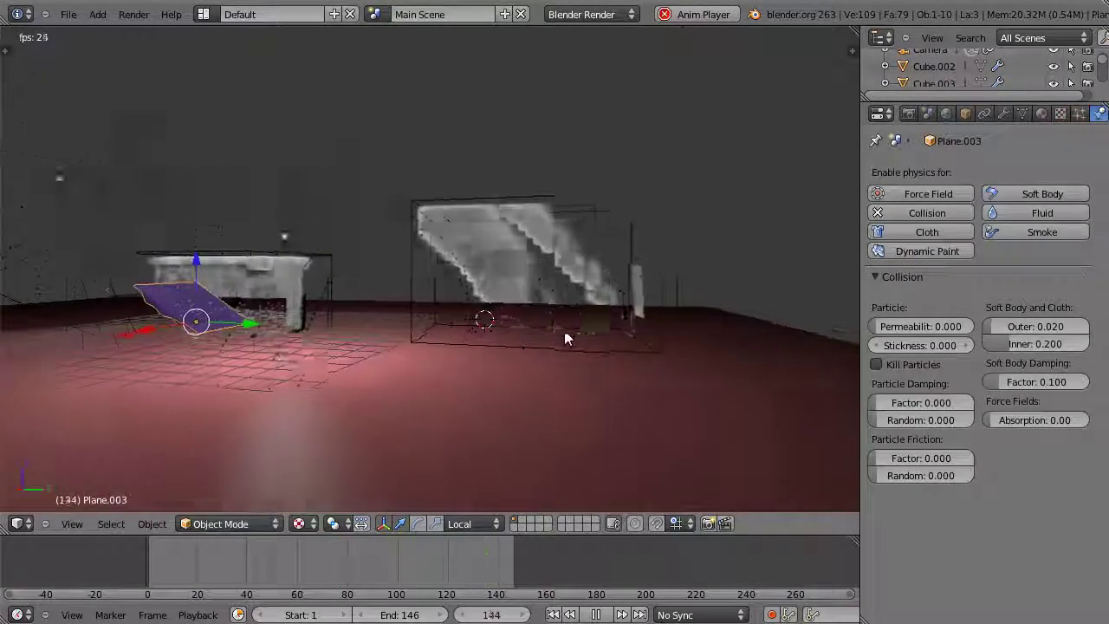
- Examine the playing smoke in both domains from nearer and farther away
scroll(565, 338, down, 2)
scroll(435, 330, down, 2)
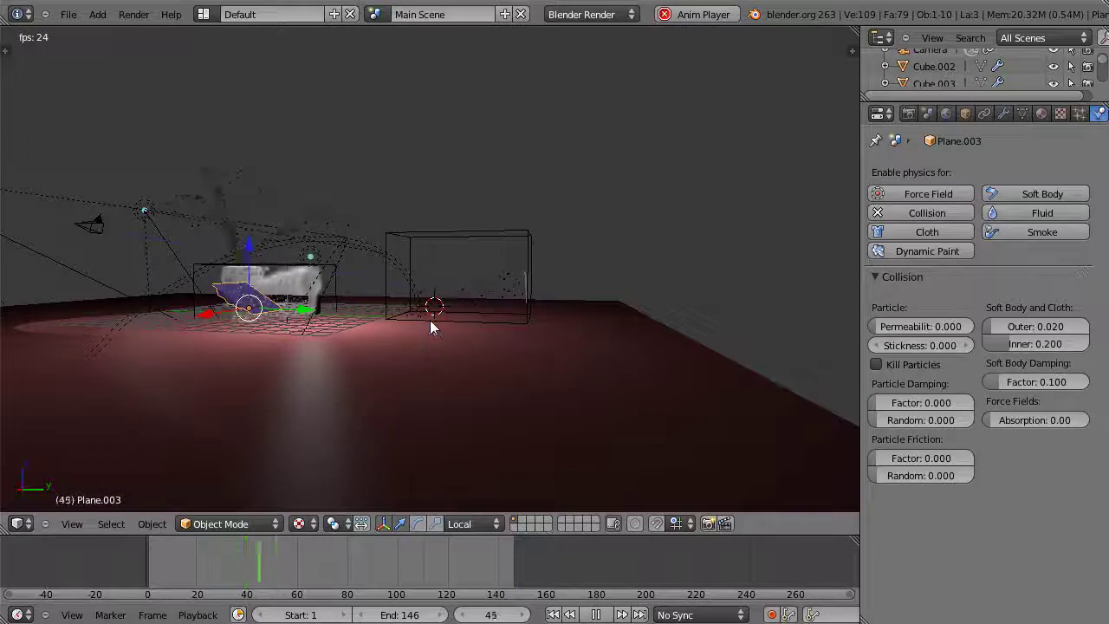
scroll(429, 327, up, 2)
scroll(430, 326, up, 3)
scroll(425, 322, down, 5)
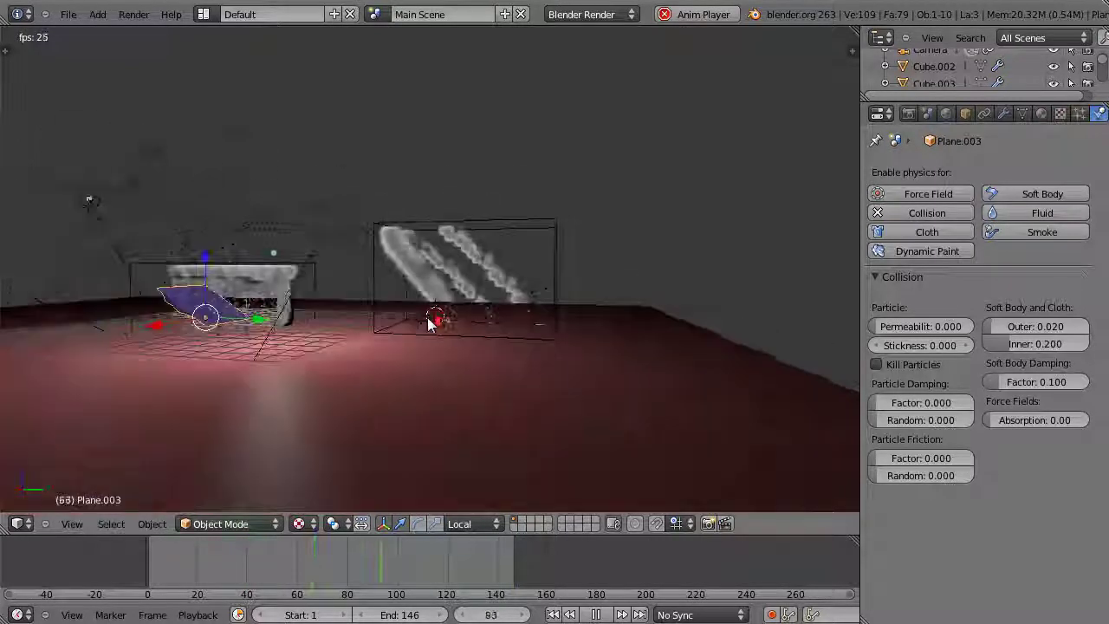
scroll(451, 320, up, 2)
middle_drag(467, 321, 475, 322)
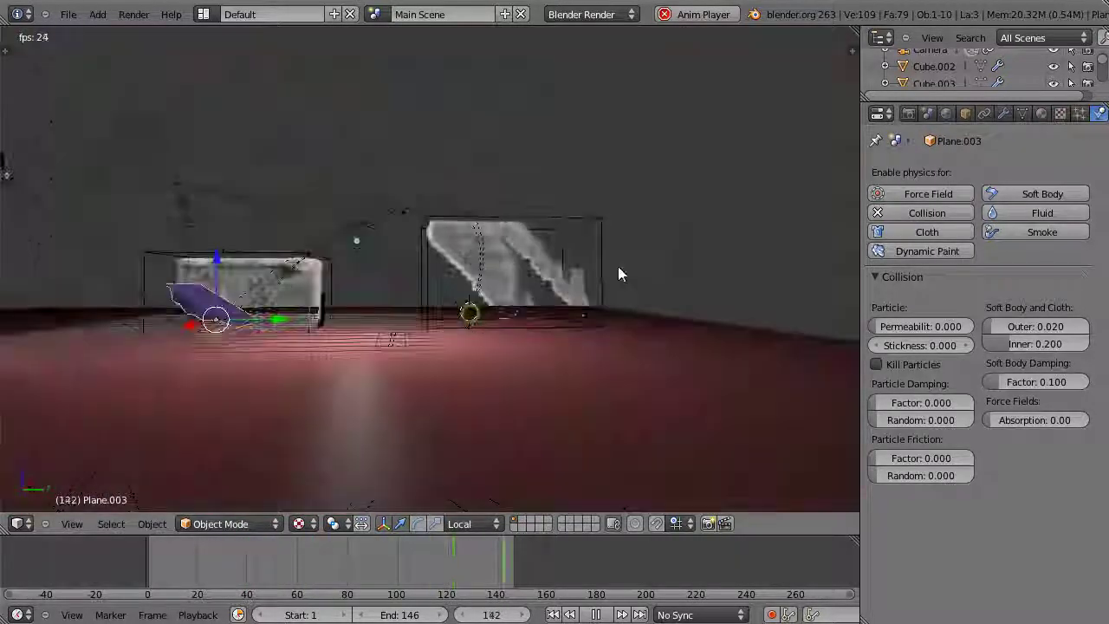
- Select the new smoke domain and give it a new Volume material with density 0
right_click(589, 215)
middle_drag(624, 239, 755, 282)
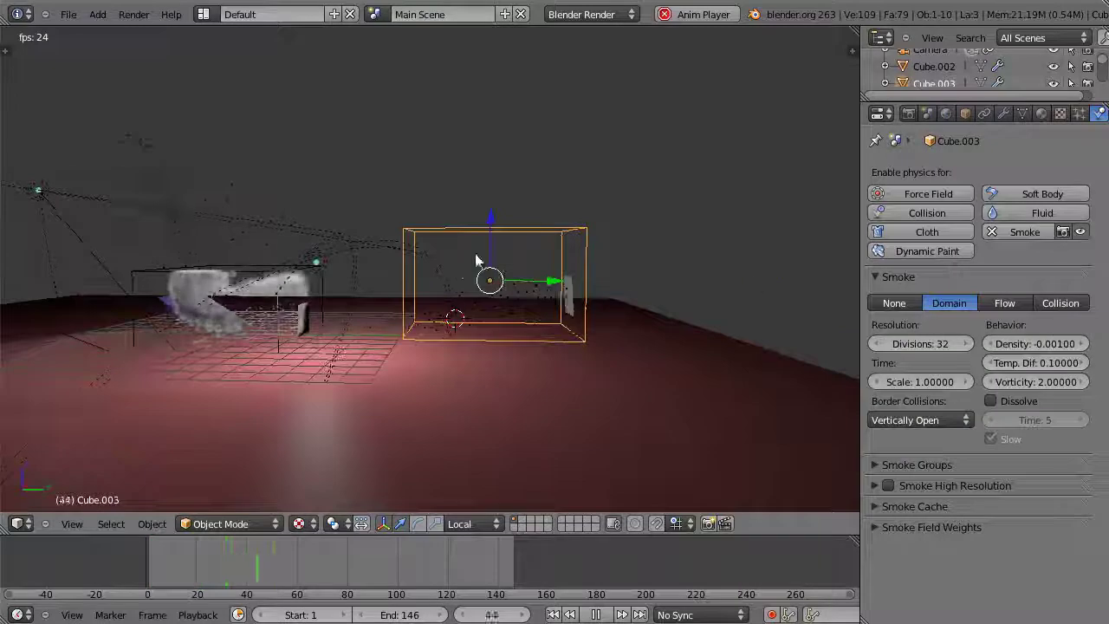
click(1042, 113)
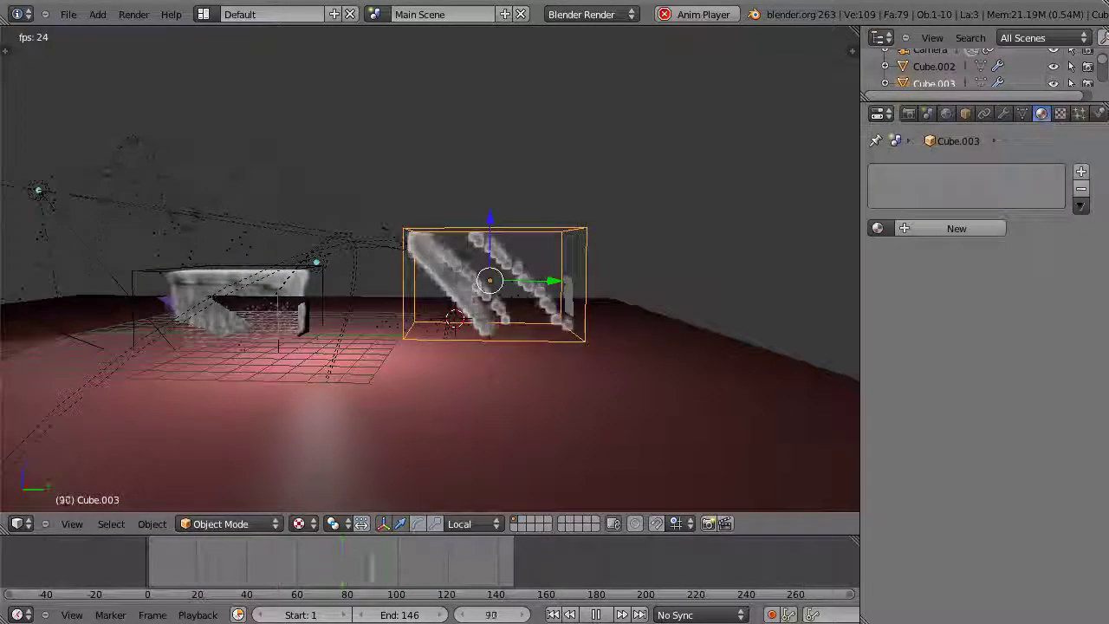
click(958, 229)
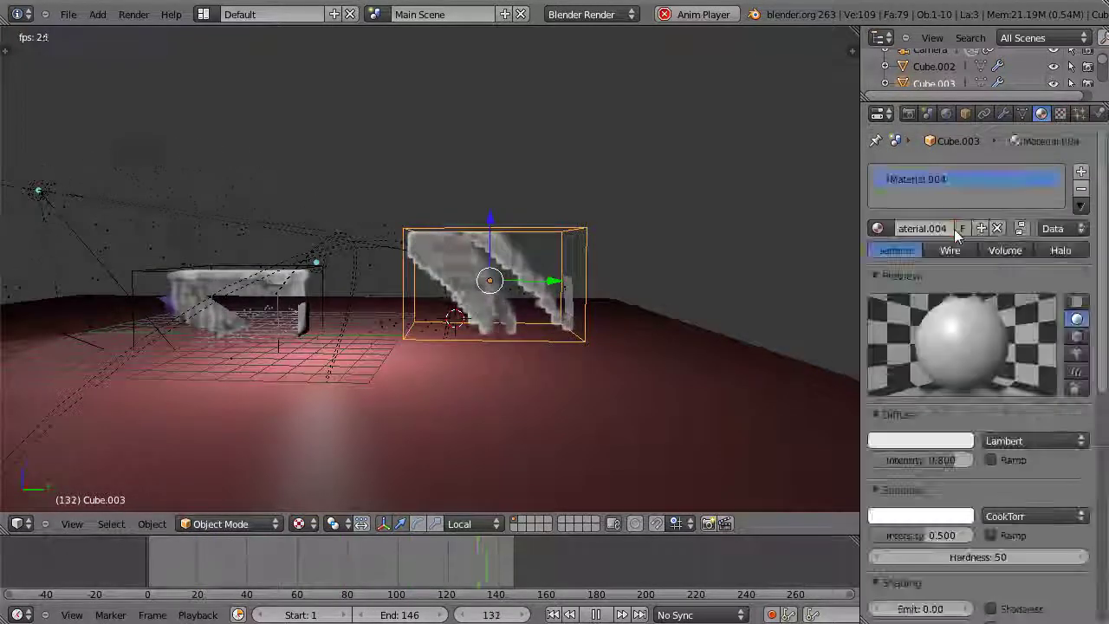
click(1010, 251)
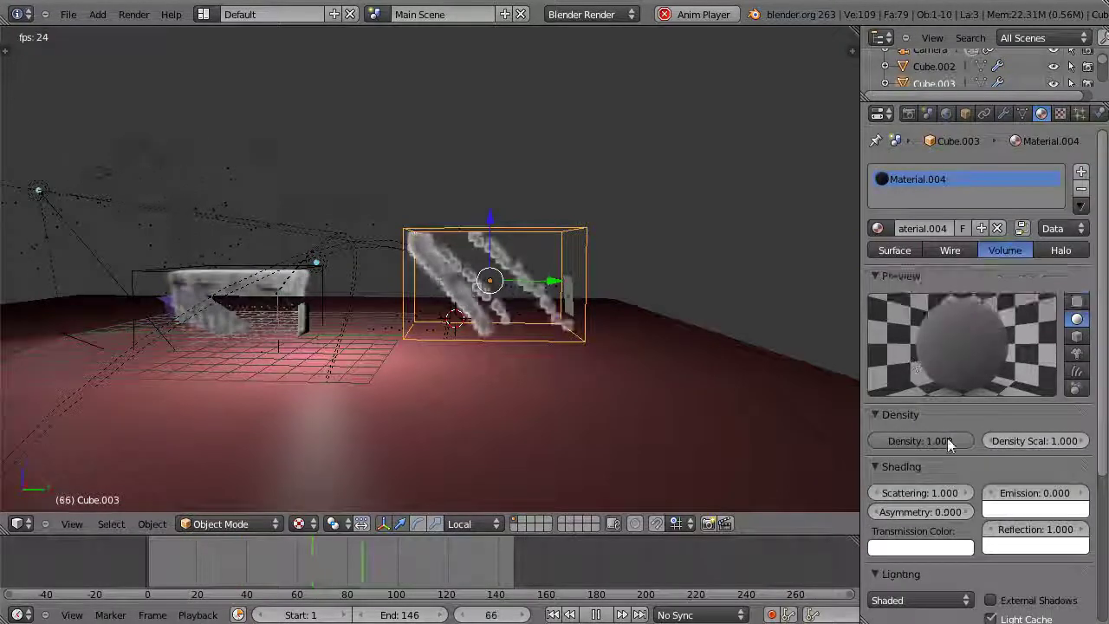
drag(949, 443, 783, 429)
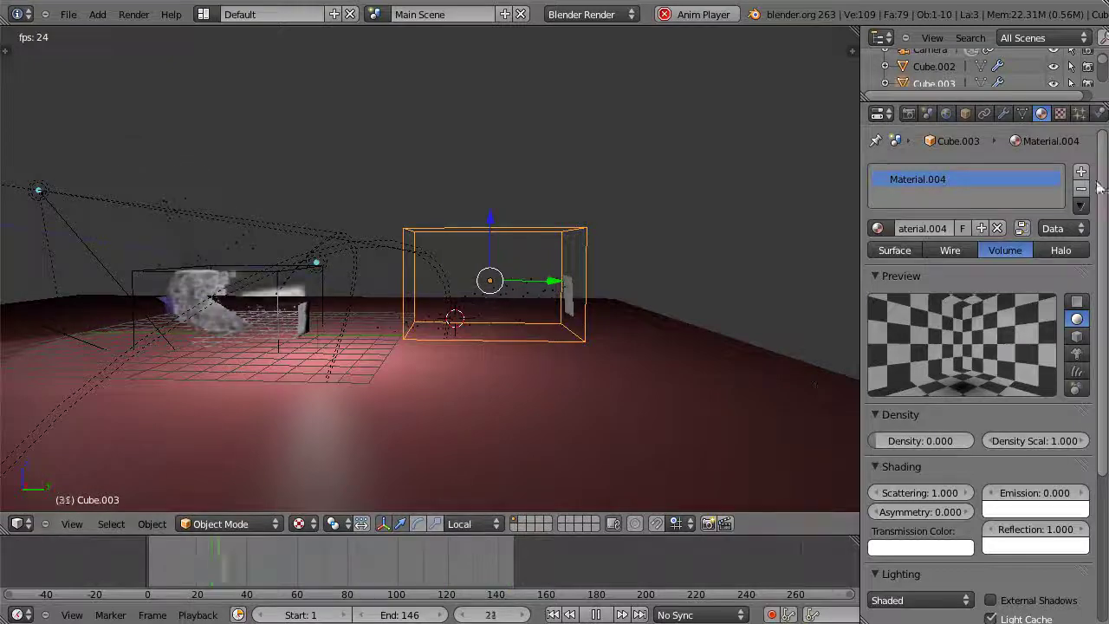
- Add a new texture to the domain's material and set its type to Voxel Data
click(1061, 114)
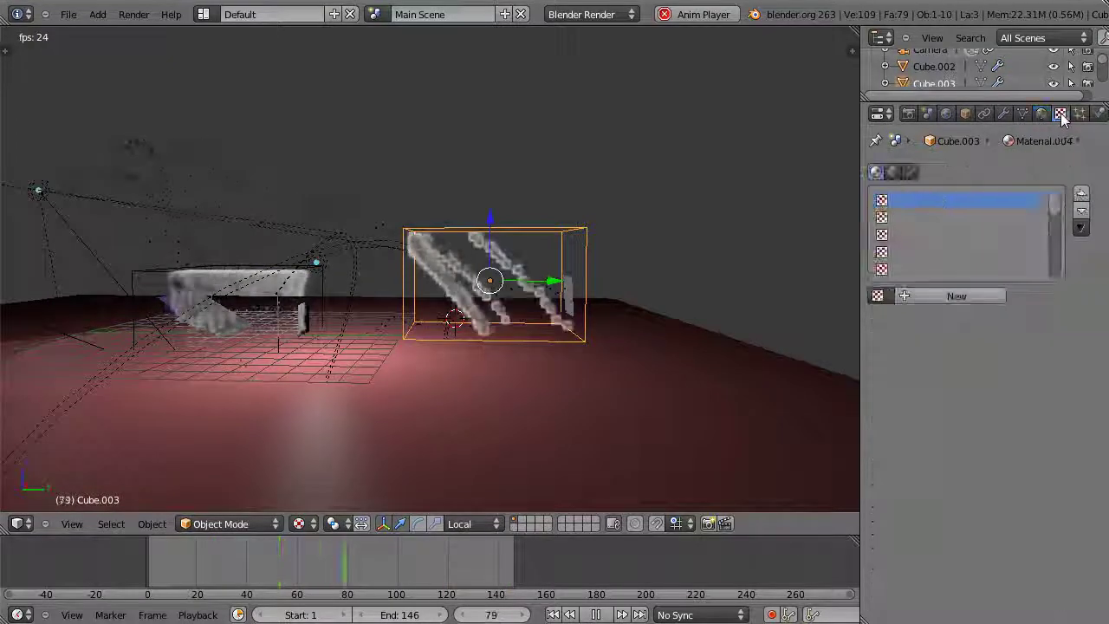
click(953, 297)
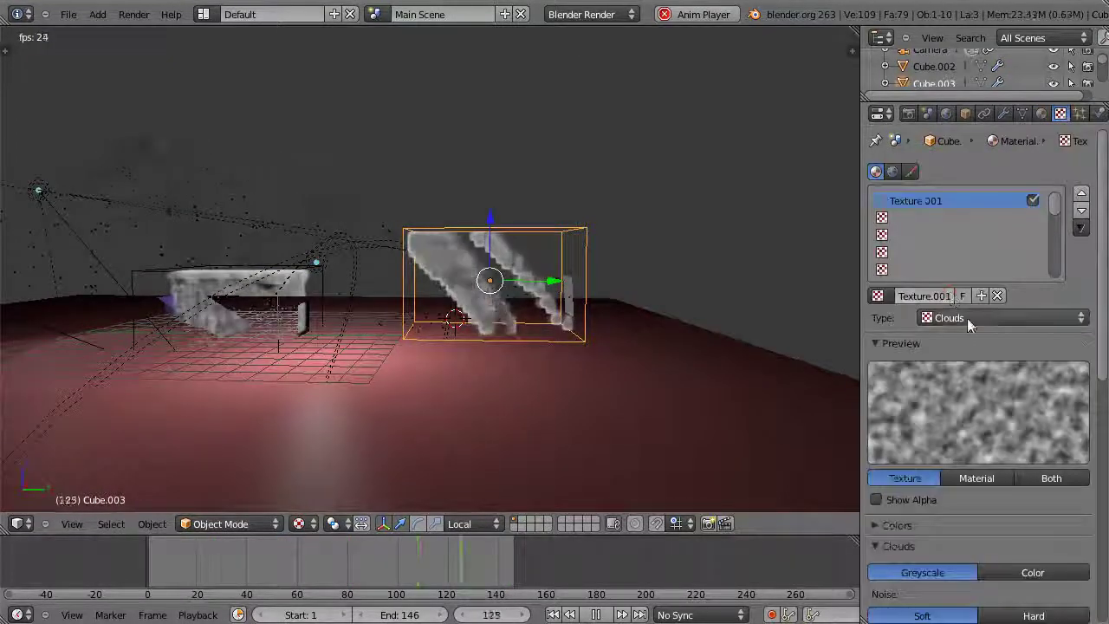
click(967, 318)
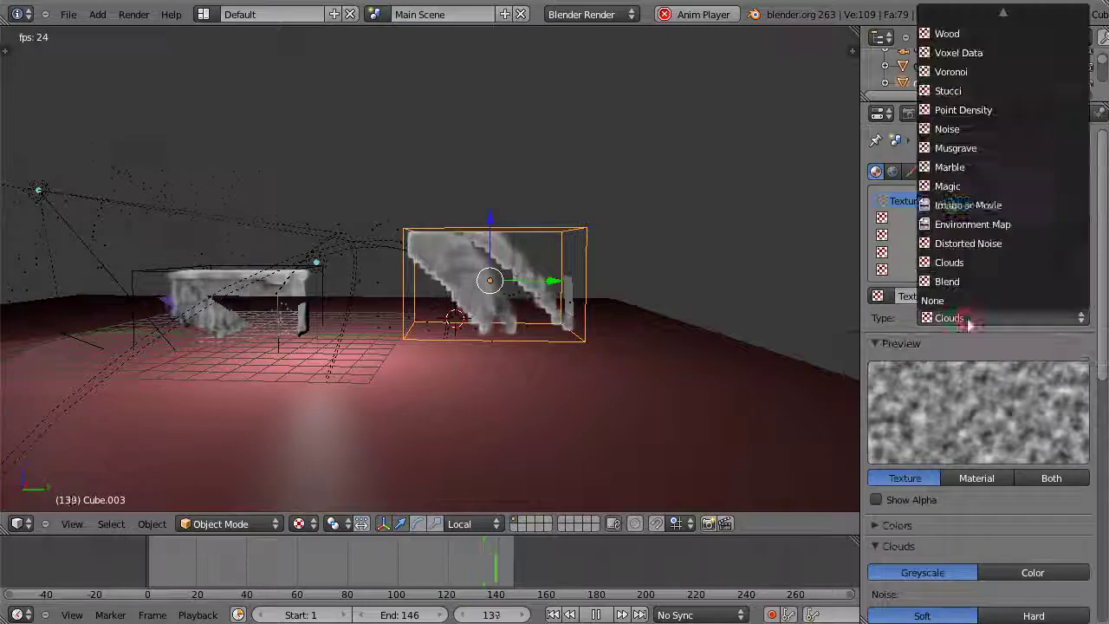
click(959, 53)
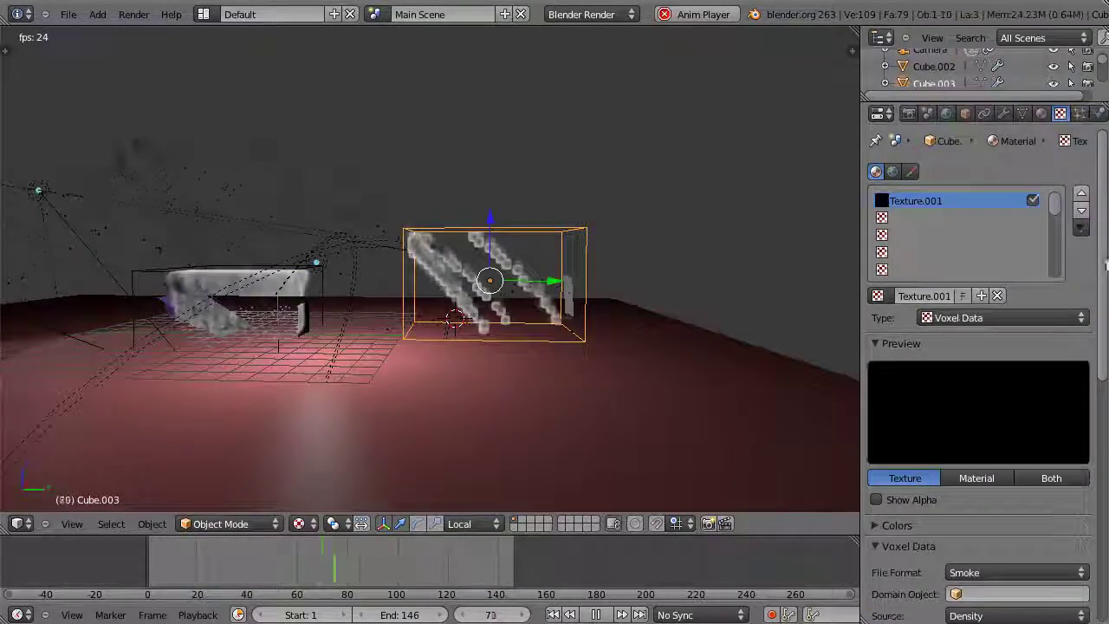
- Set the voxel texture's domain object to Cube.003 and enable its Density influence
drag(1099, 260, 1099, 387)
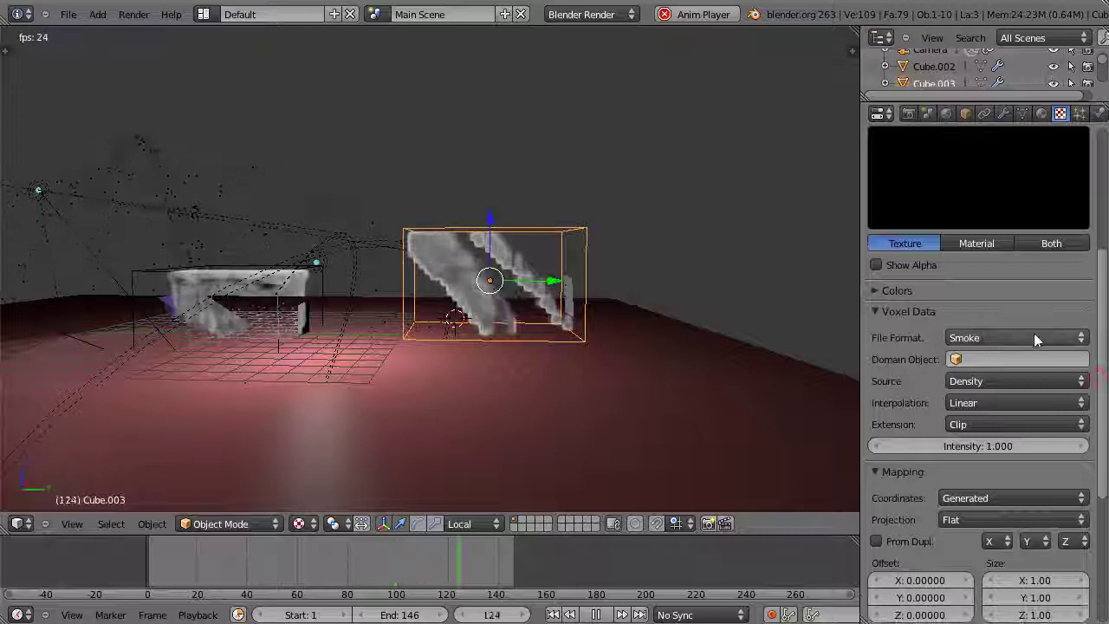
click(1000, 360)
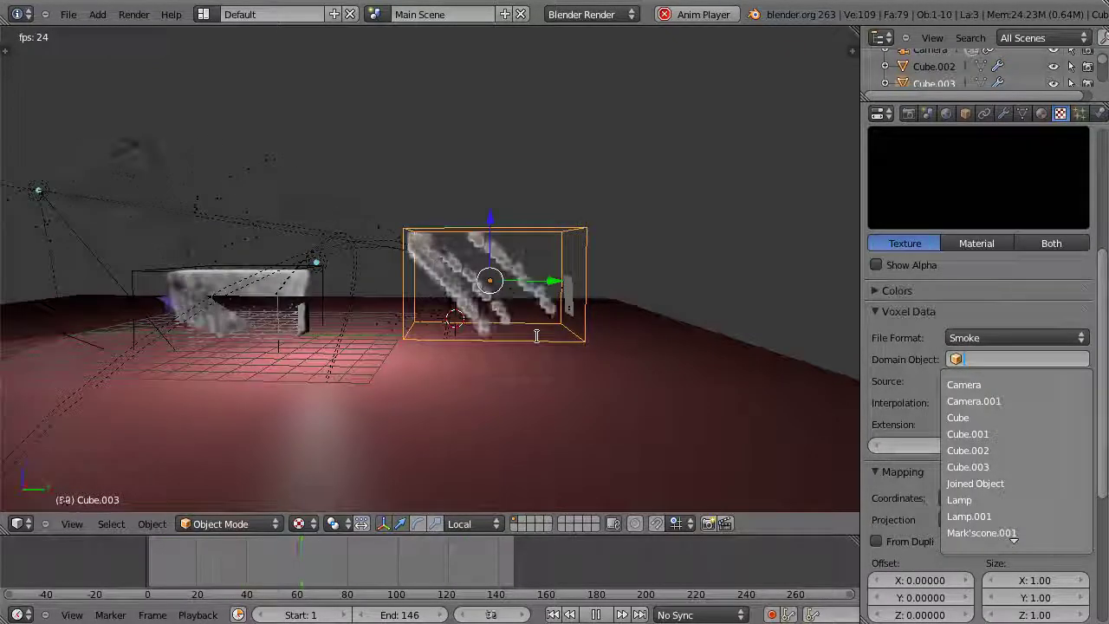
click(985, 467)
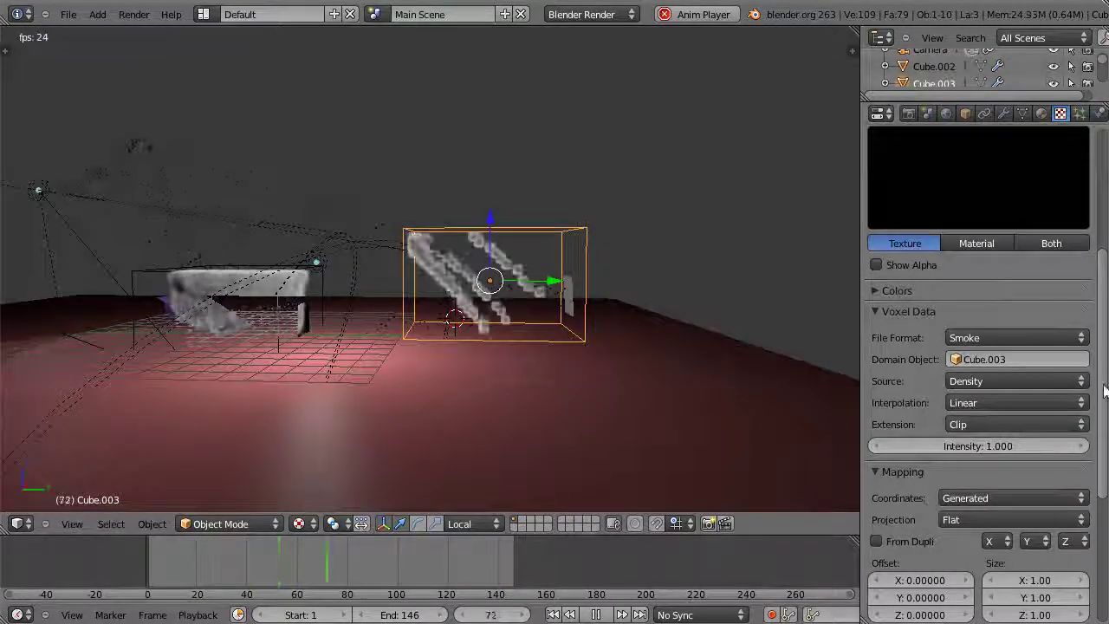
drag(1104, 391, 1102, 487)
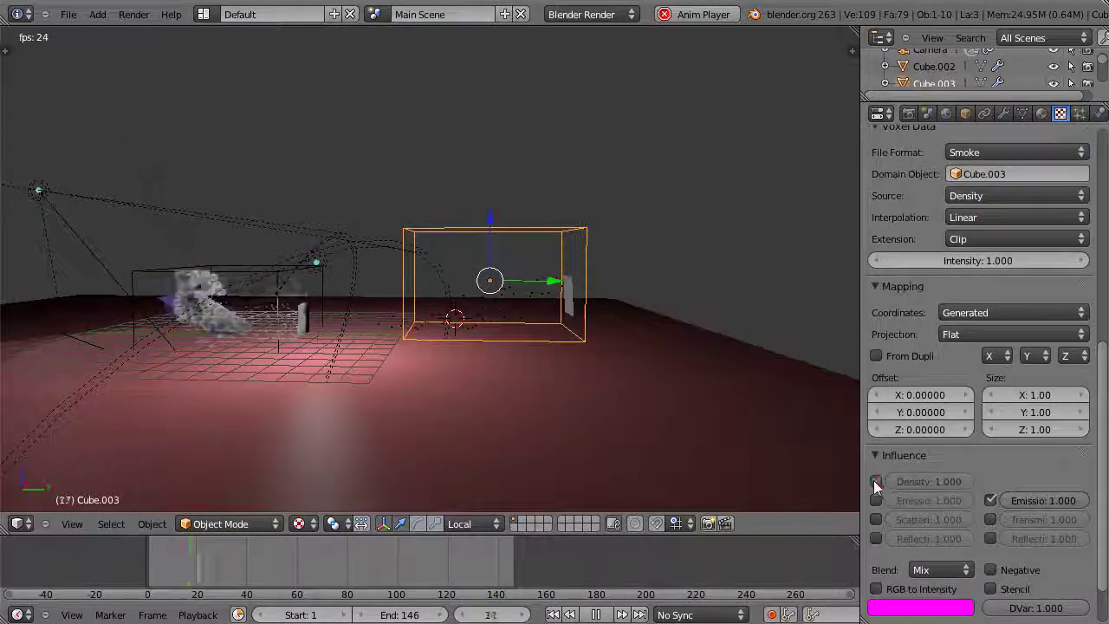
- Set the emission color of the new domain's volume material to light orange
scroll(585, 396, up, 4)
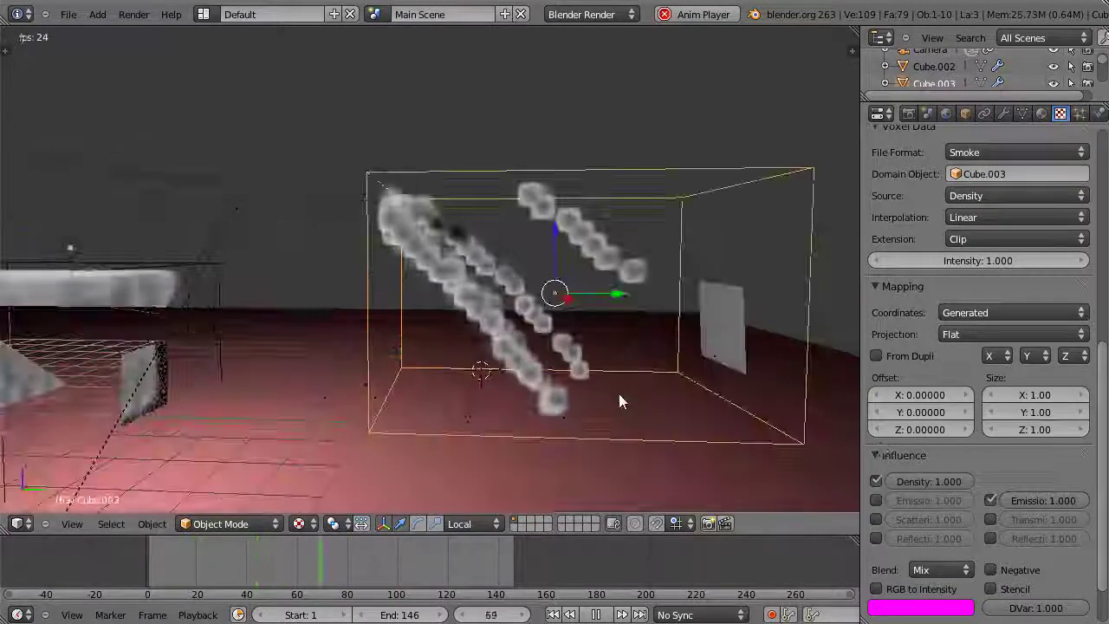
middle_drag(618, 393, 560, 381)
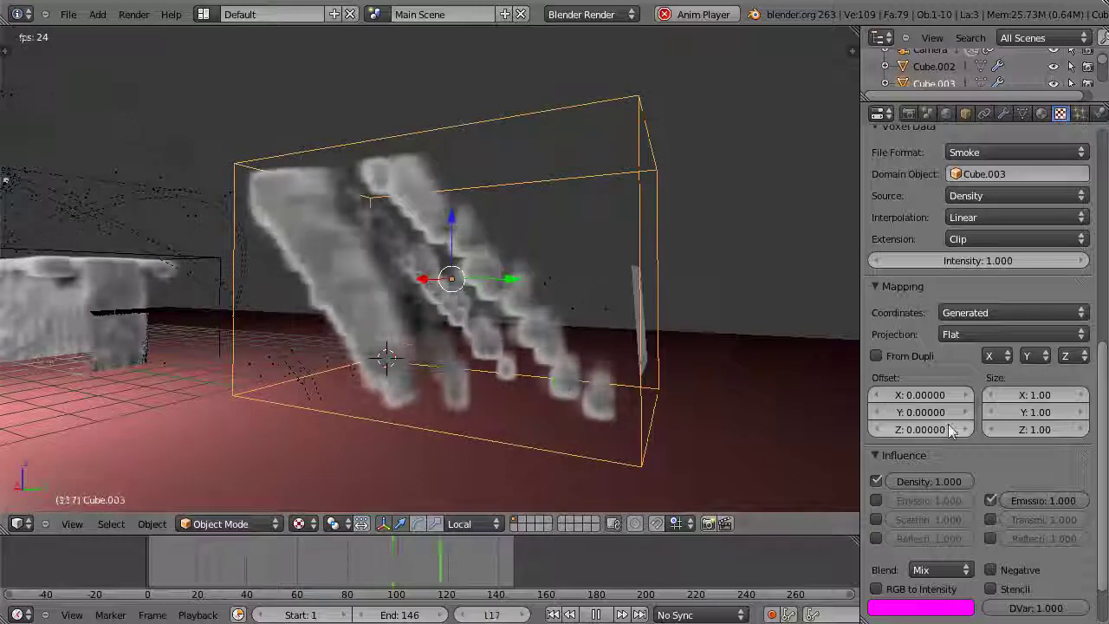
scroll(1007, 371, up, 8)
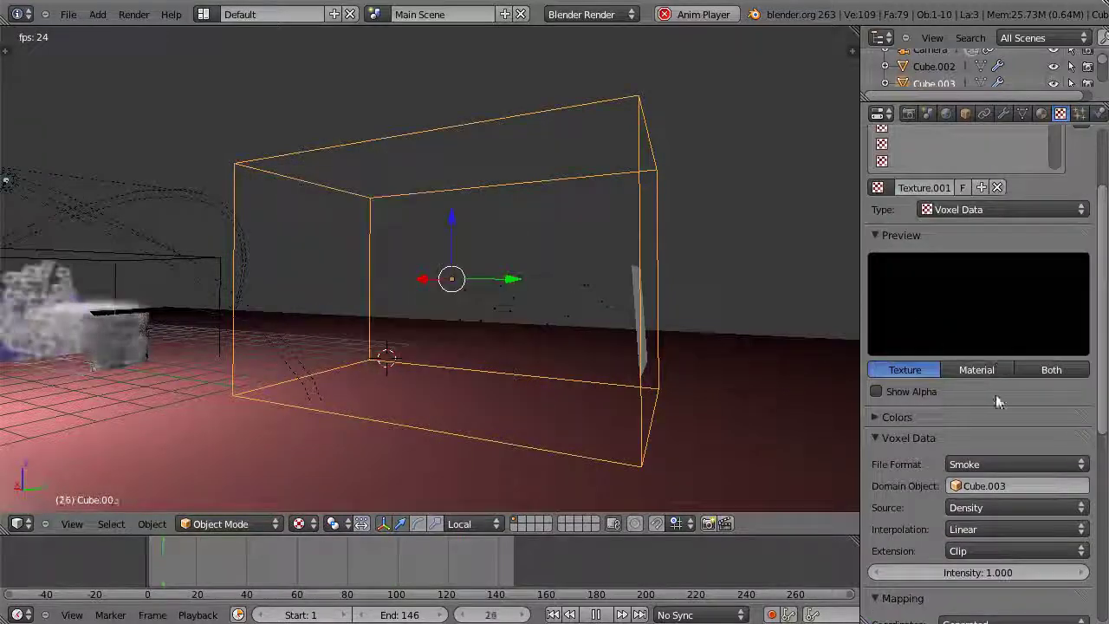
scroll(995, 394, down, 6)
click(1041, 114)
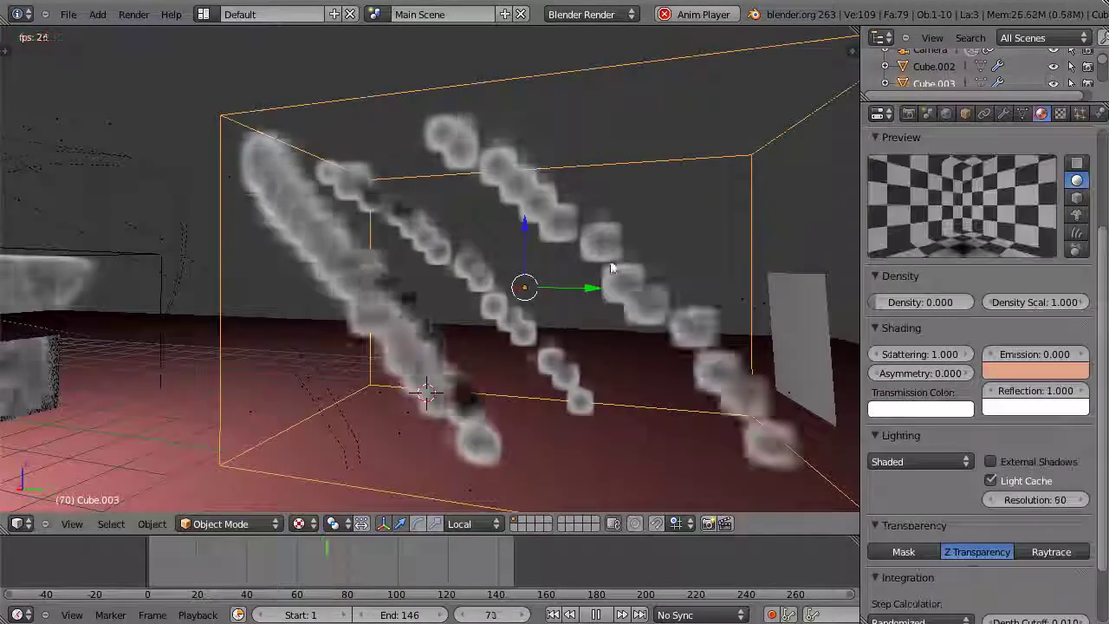
- Examine the new domain's smoke beside the purple plane's smoke from several angles during playback
scroll(566, 283, down, 5)
middle_drag(566, 283, 605, 313)
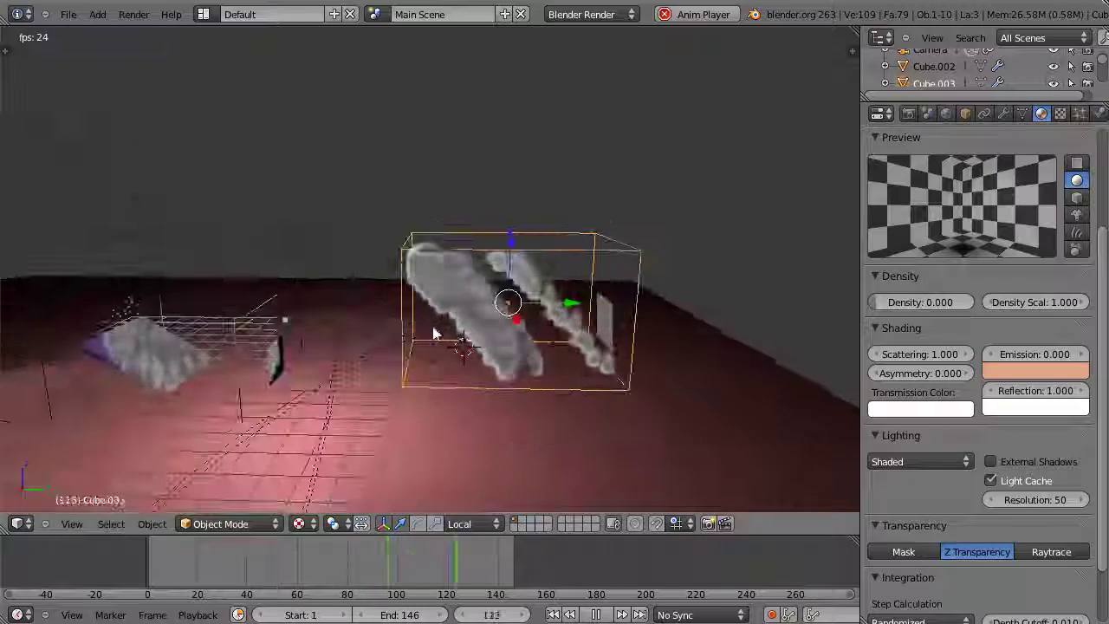
middle_drag(433, 329, 491, 327)
scroll(493, 378, up, 4)
scroll(485, 374, down, 3)
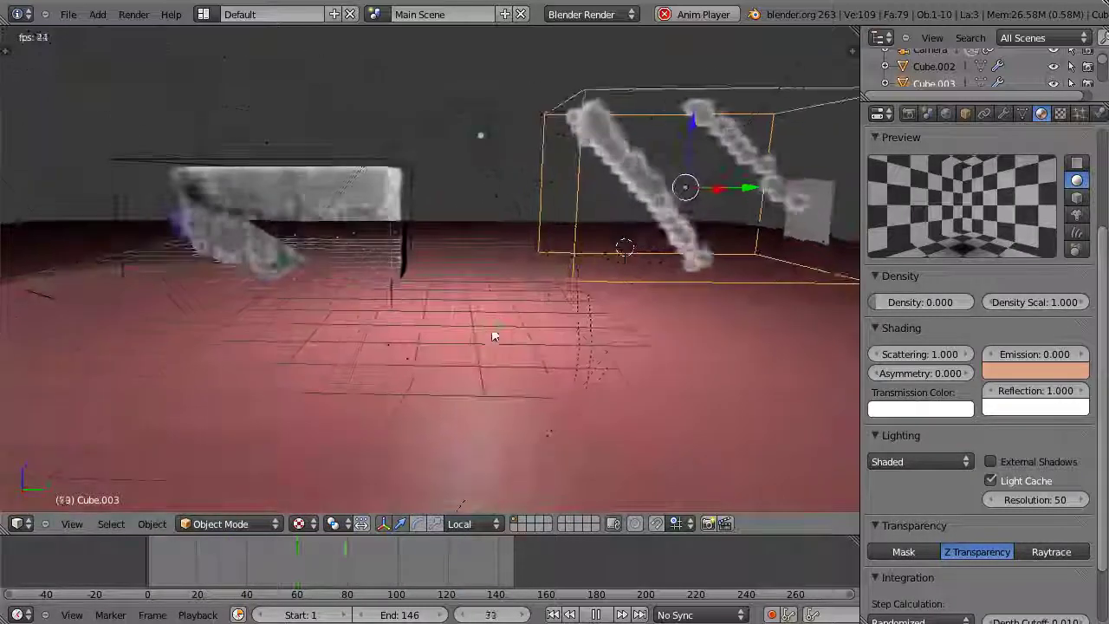
scroll(562, 333, down, 5)
middle_drag(618, 342, 565, 347)
scroll(451, 310, up, 4)
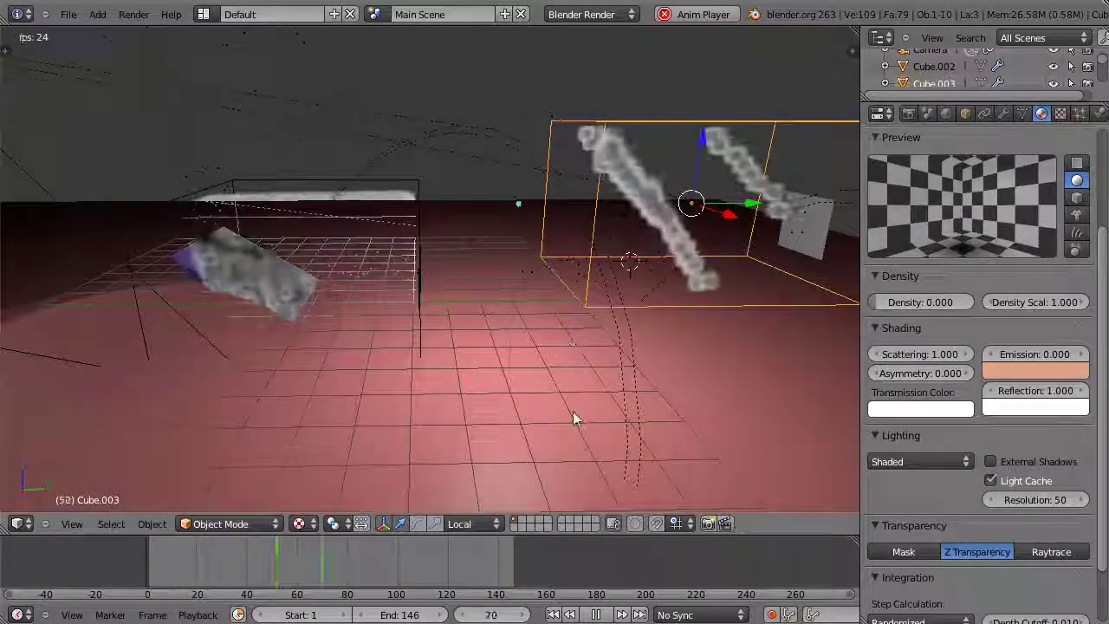